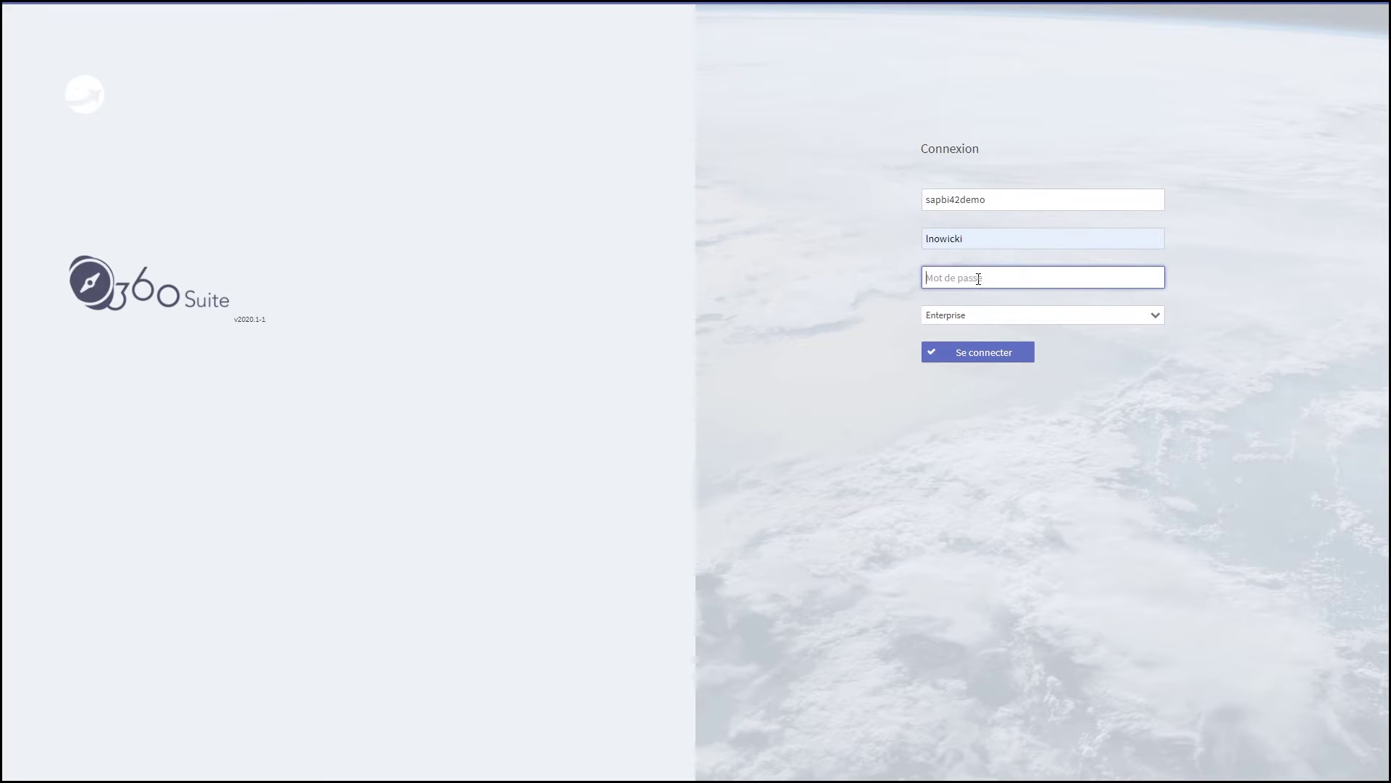
# Sign in to the sapbi42demo CMS with the account password
pyautogui.write('********')
pyautogui.press('Return')
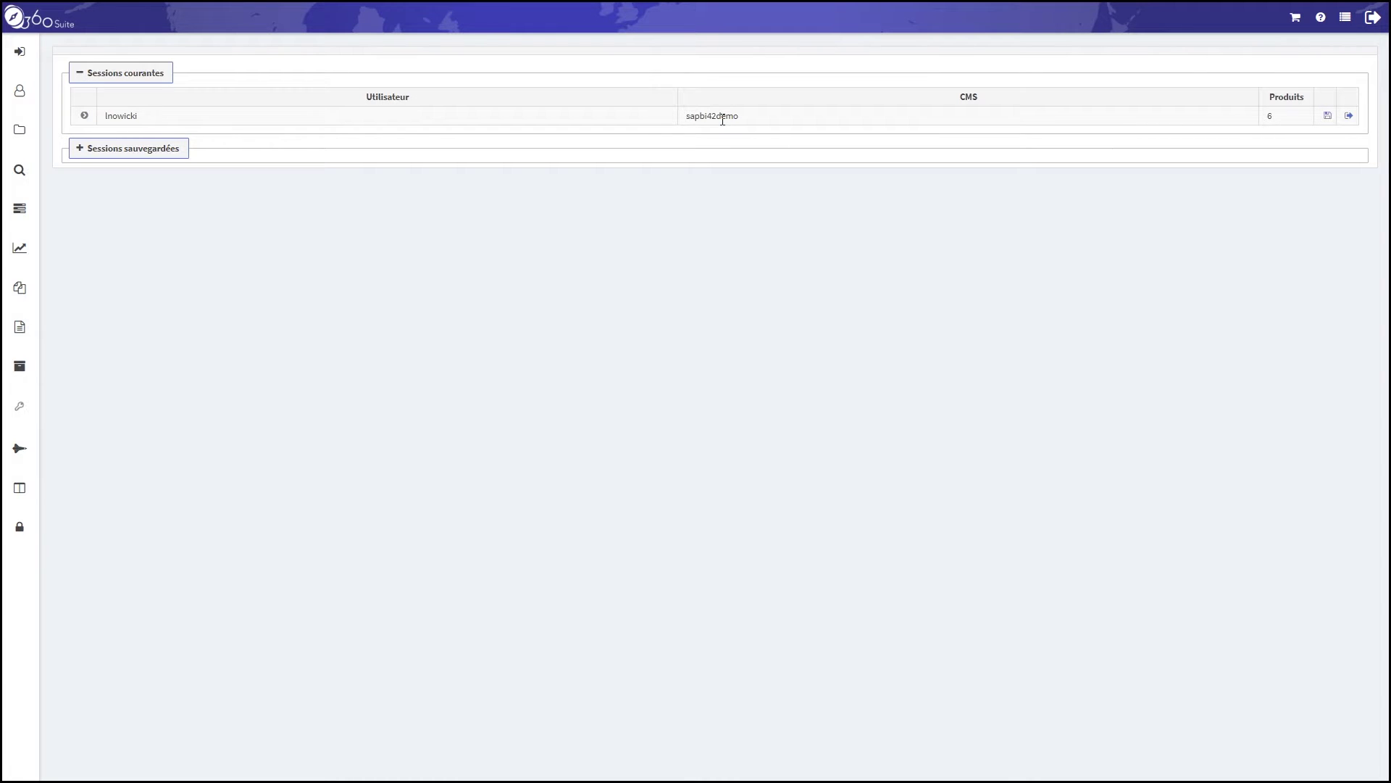
# Log in to the sapbi42training CMS as a second session, entering the user name and password
pyautogui.click(19, 52)
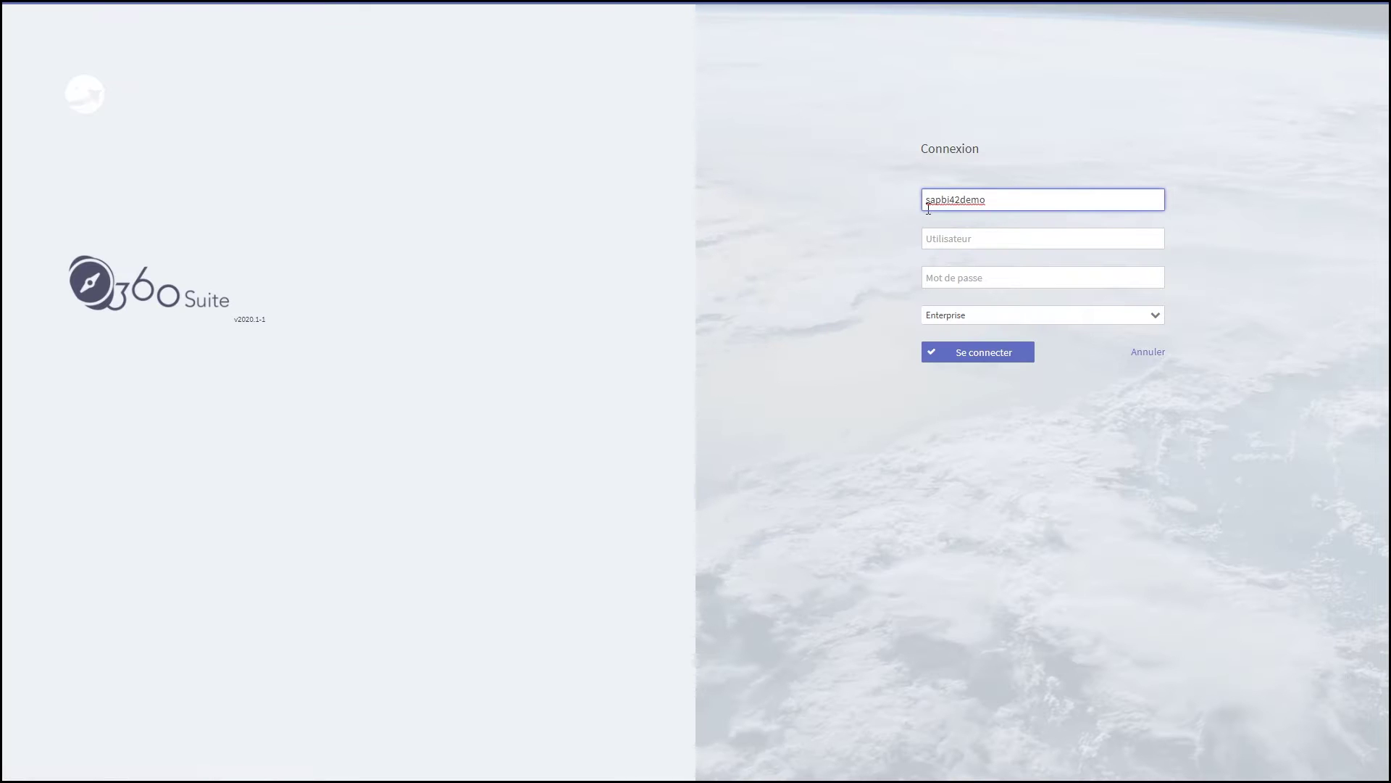
pyautogui.moveTo(997, 205); pyautogui.dragTo(885, 206)
pyautogui.write('s')
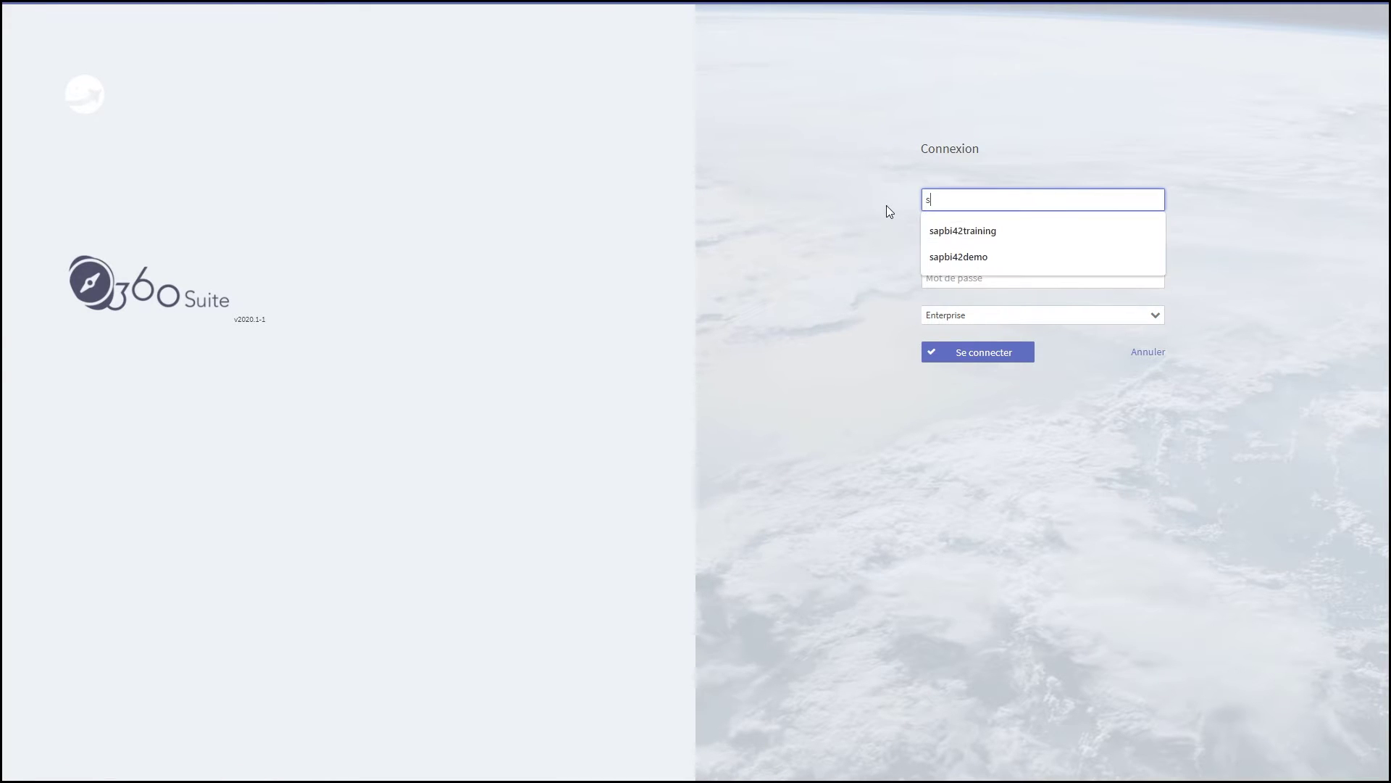
pyautogui.press('Down')
pyautogui.press('Tab')
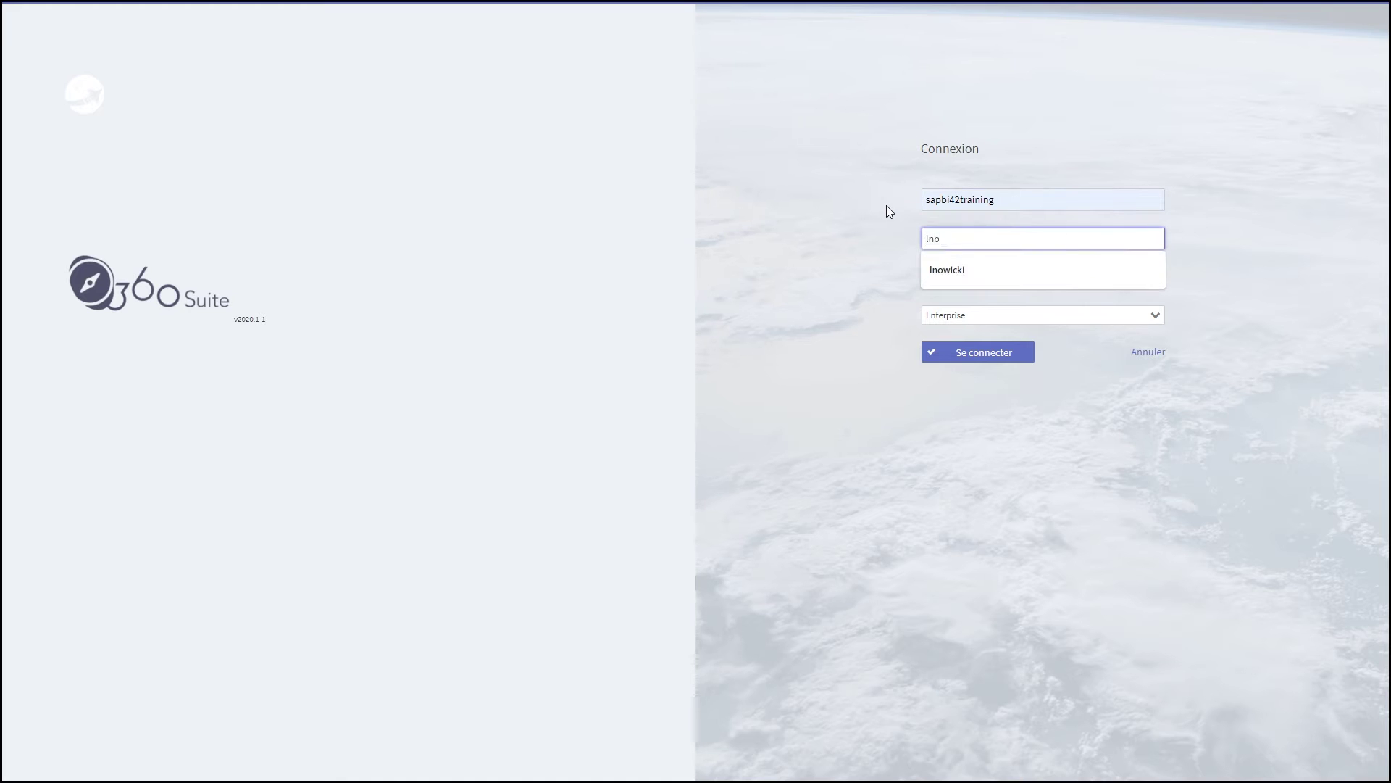
pyautogui.press('Tab')
pyautogui.write('********')
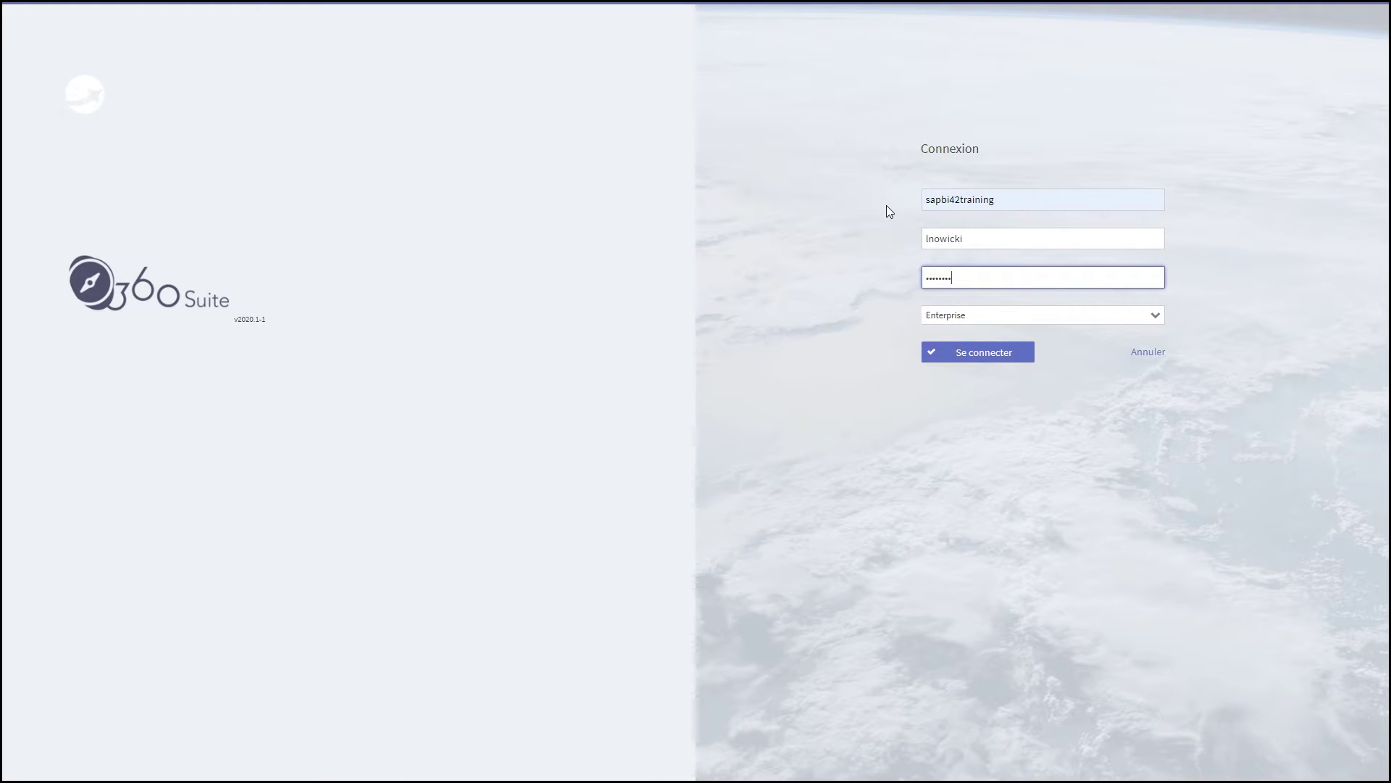
pyautogui.press('Return')
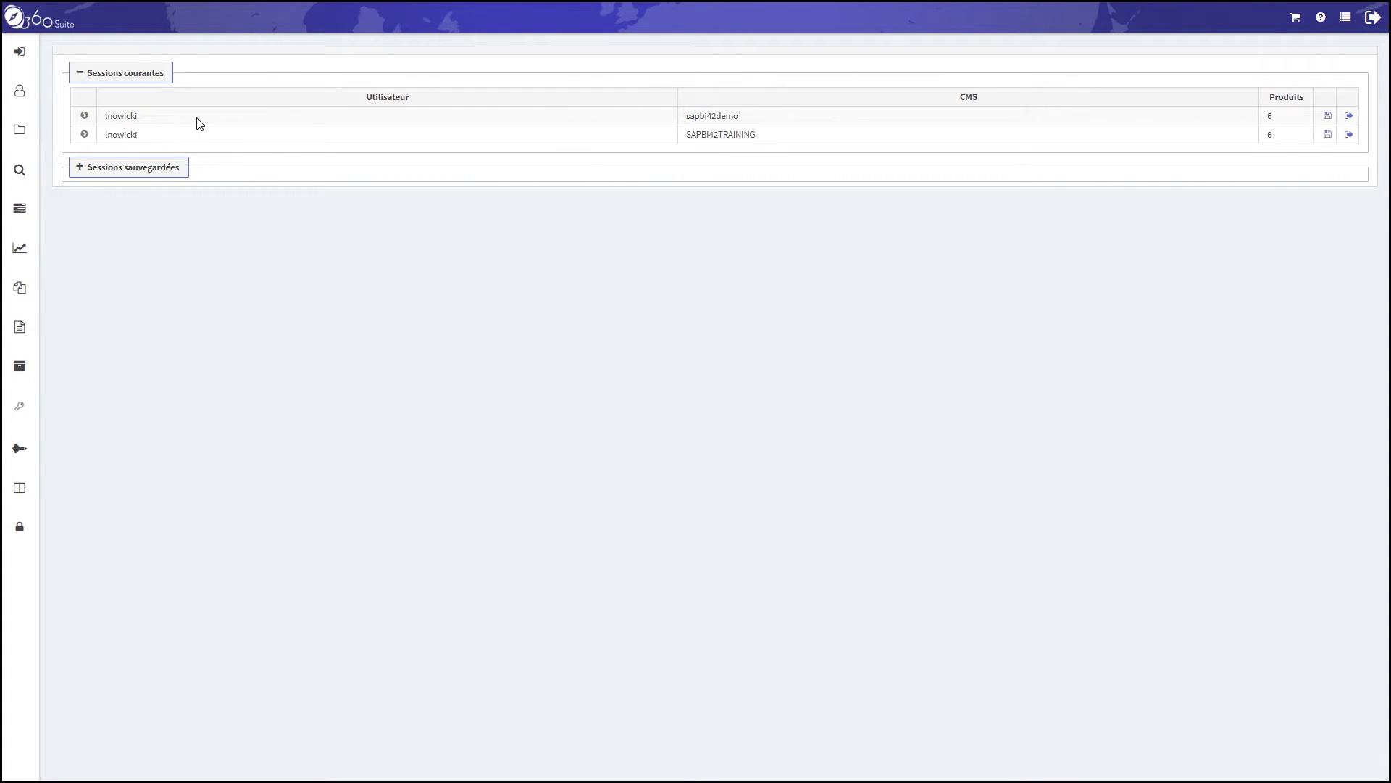
# Browse Ressources > Dossiers Publics and open the To promote folder to view its contents
pyautogui.click(22, 132)
pyautogui.click(77, 130)
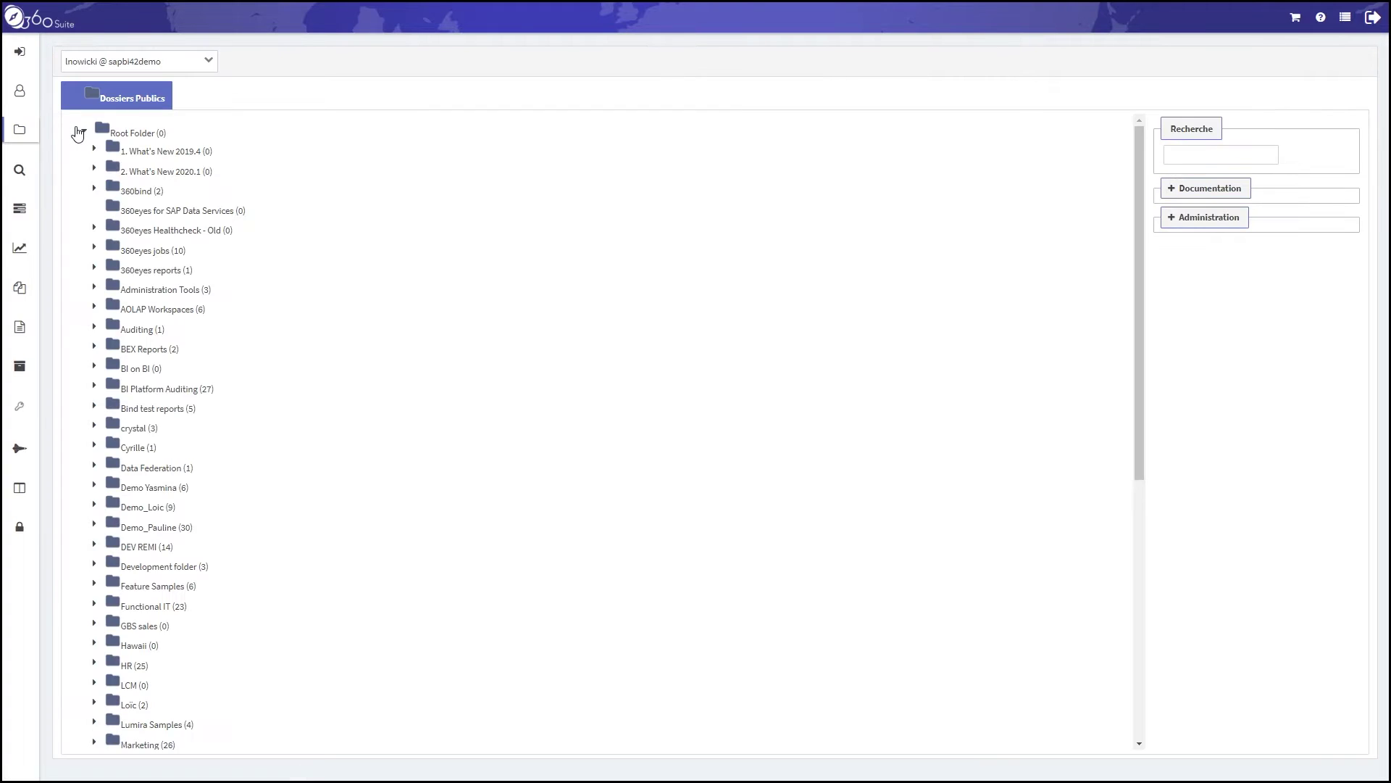
pyautogui.scroll(-6, 232, 469)
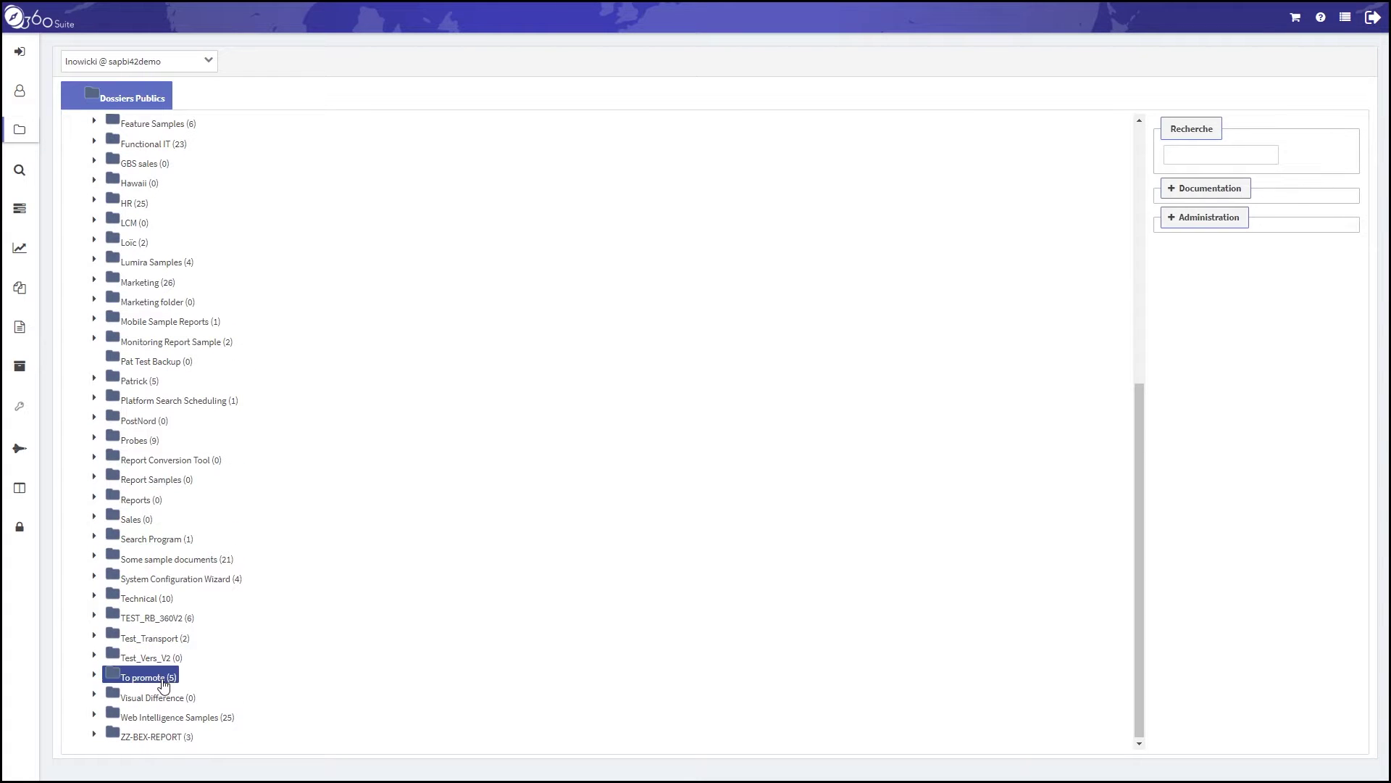
pyautogui.click(96, 676)
pyautogui.rightClick(142, 679)
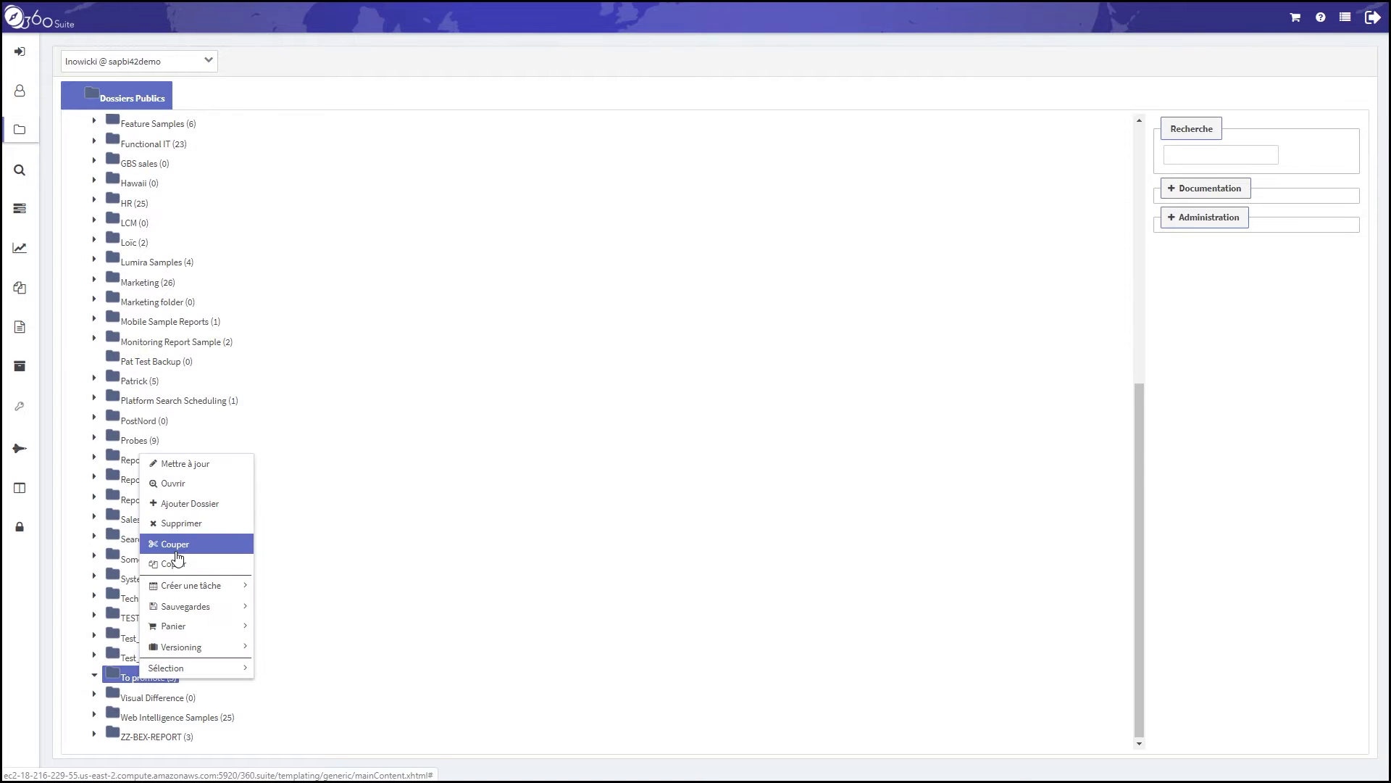
pyautogui.click(197, 489)
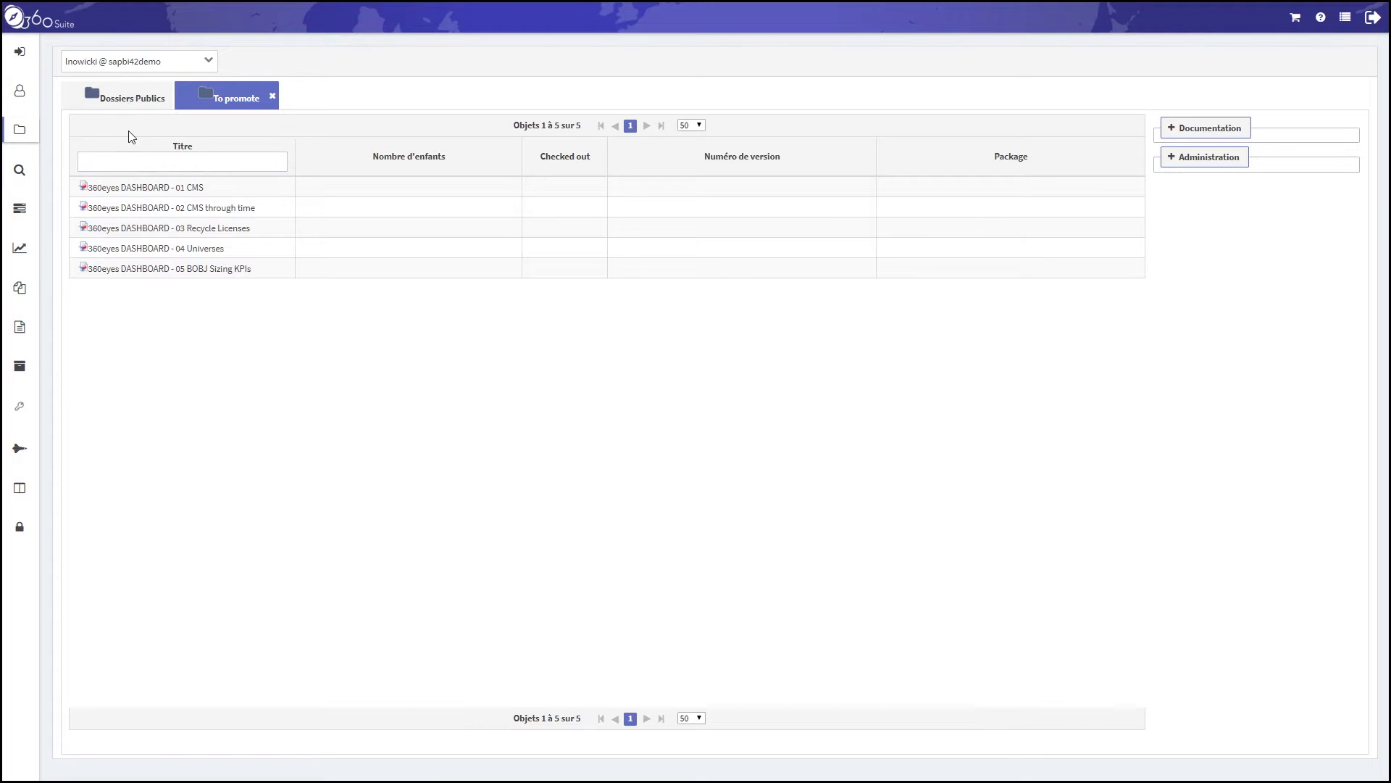
# Back in the public folder tree, add To promote to the cart via Panier > Ajouter à la sélection
pyautogui.click(119, 98)
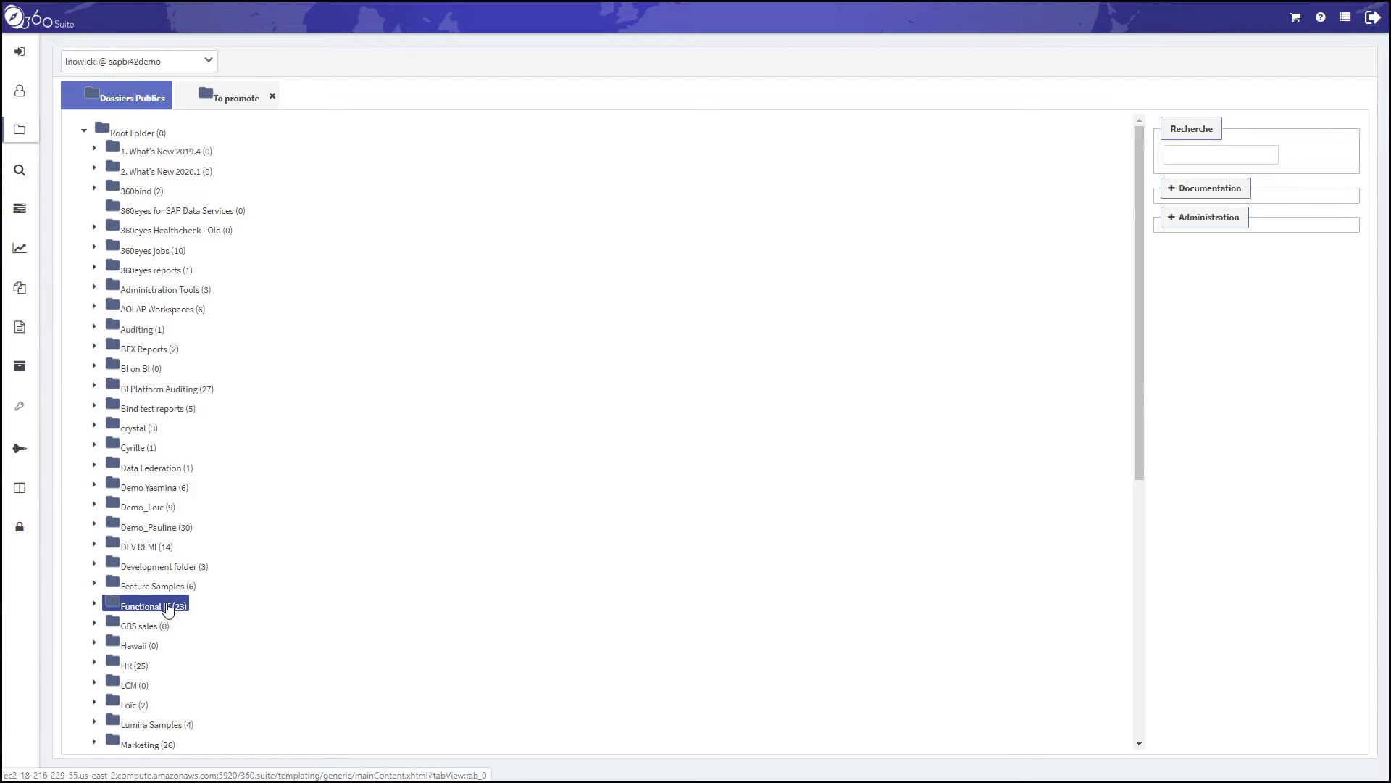
pyautogui.scroll(-6, 181, 652)
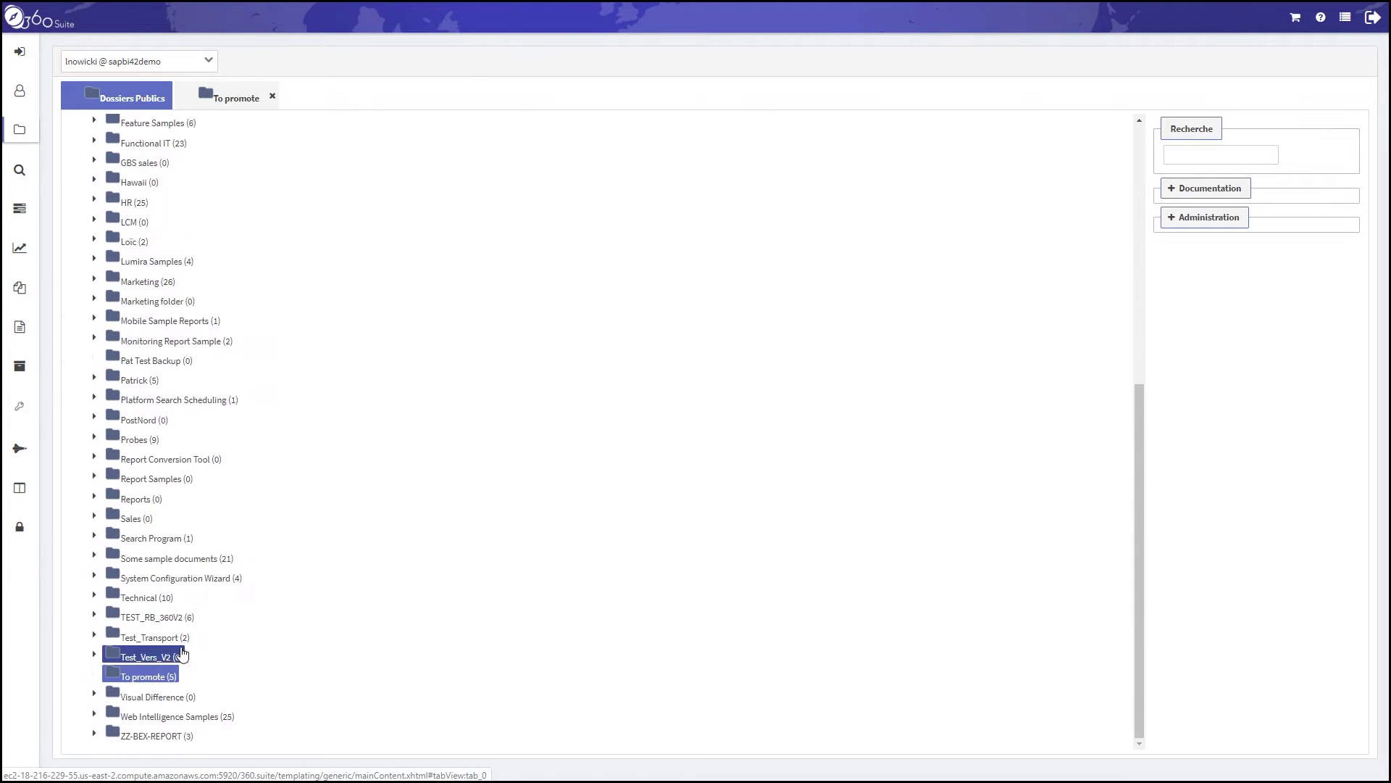
pyautogui.rightClick(150, 680)
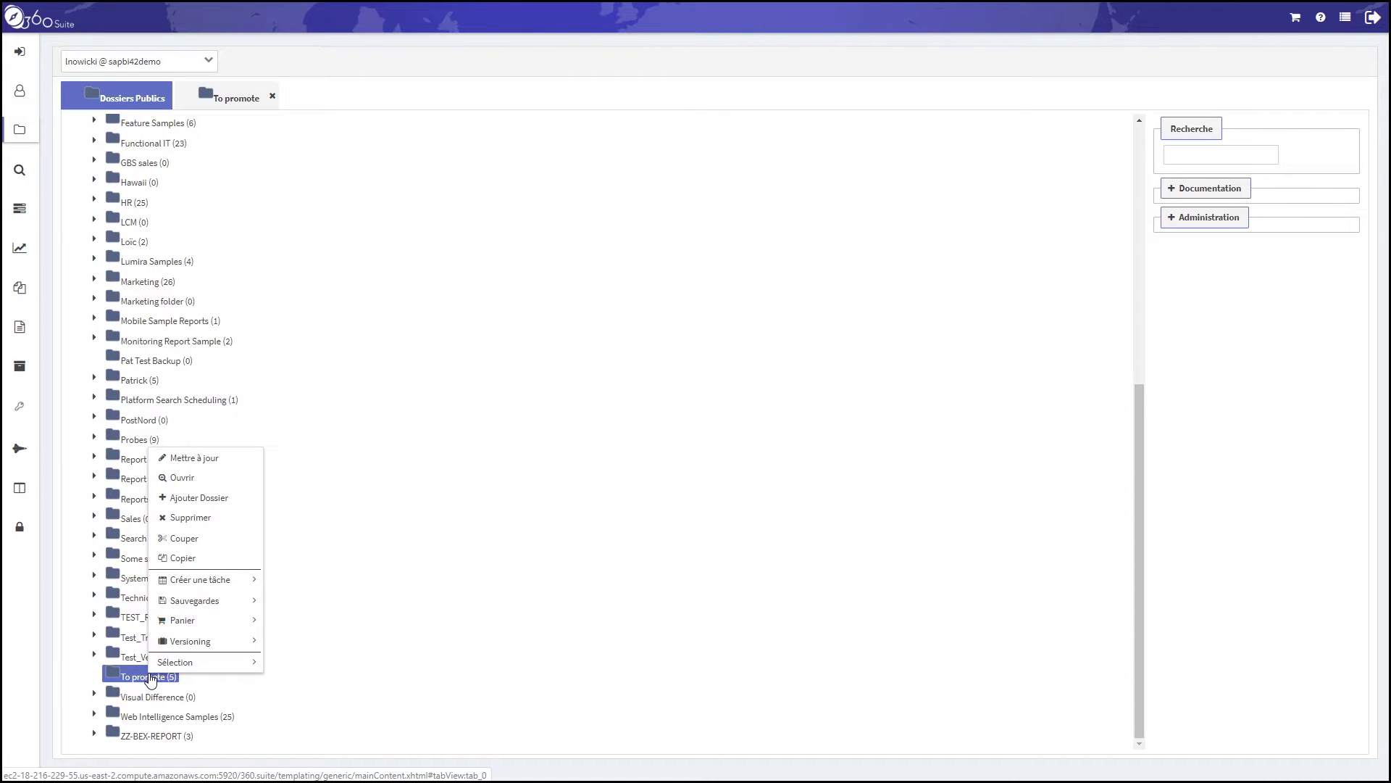
pyautogui.moveTo(222, 622)
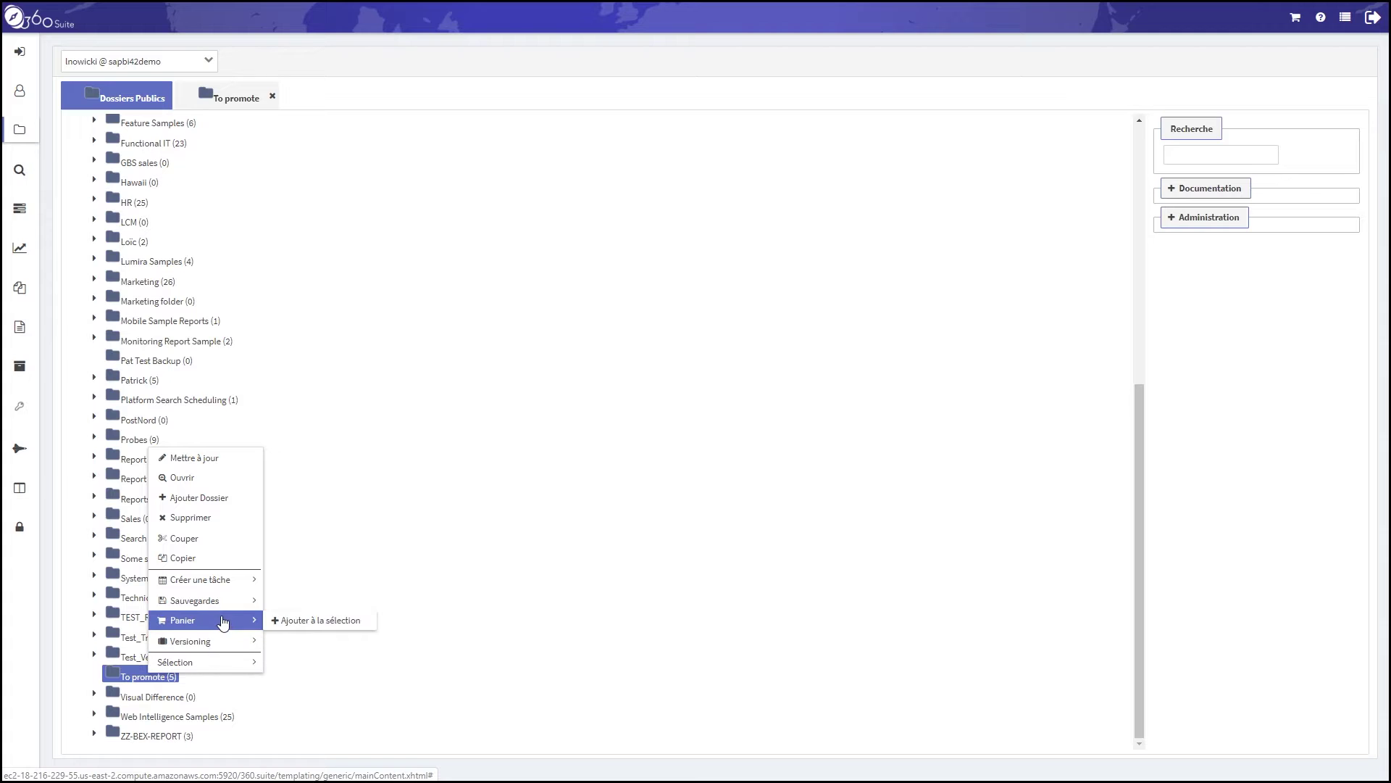
pyautogui.click(300, 622)
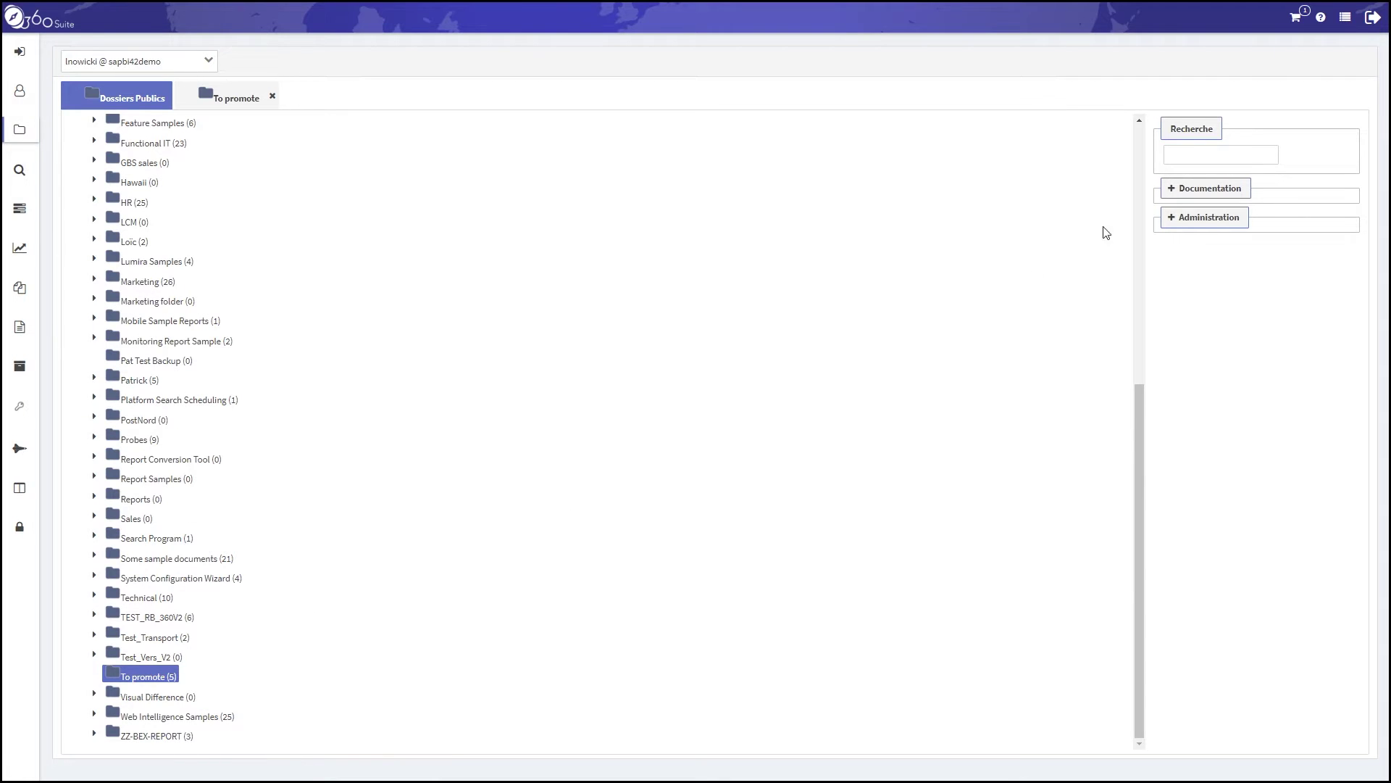
# In Gérer la sélection, search Dossier Public 'promote' to confirm To promote is the only item, then close
pyautogui.click(1302, 24)
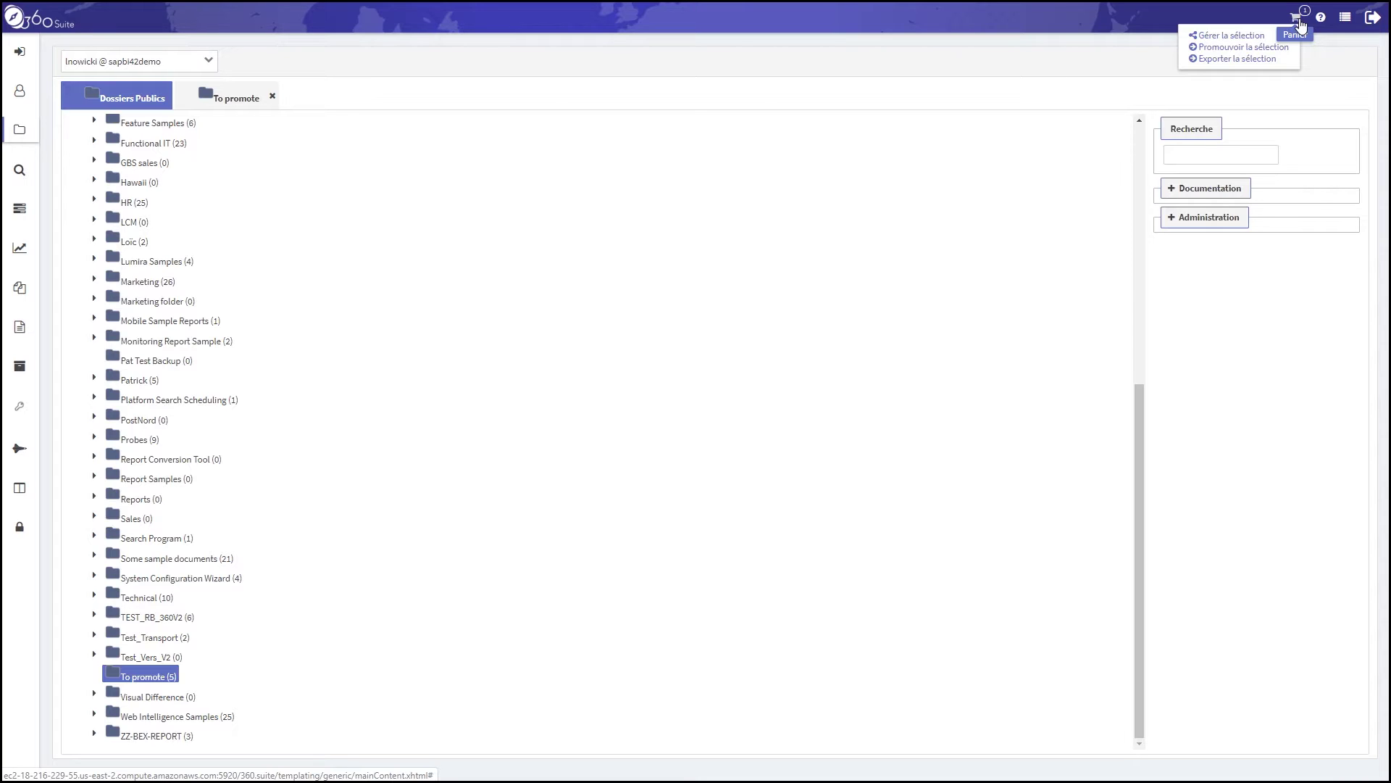
pyautogui.click(1240, 36)
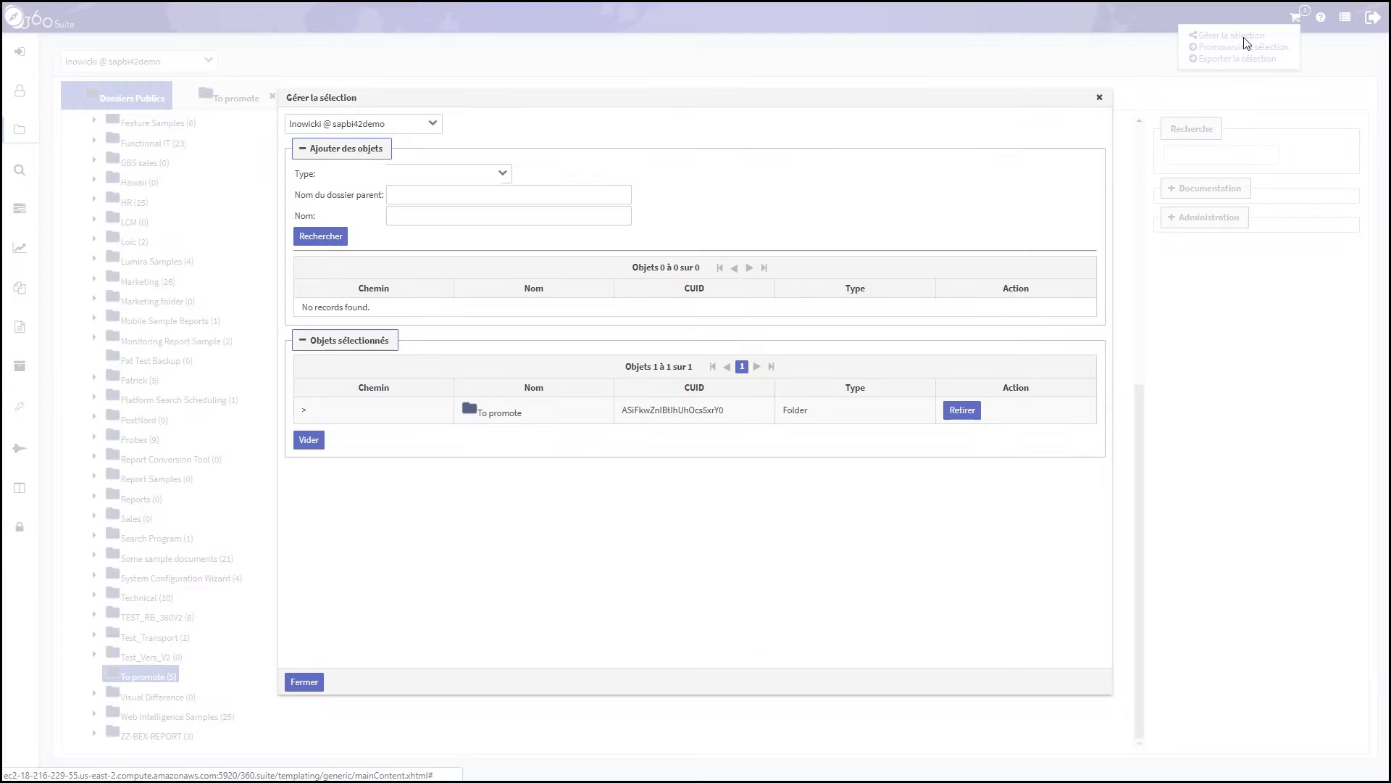
pyautogui.click(506, 175)
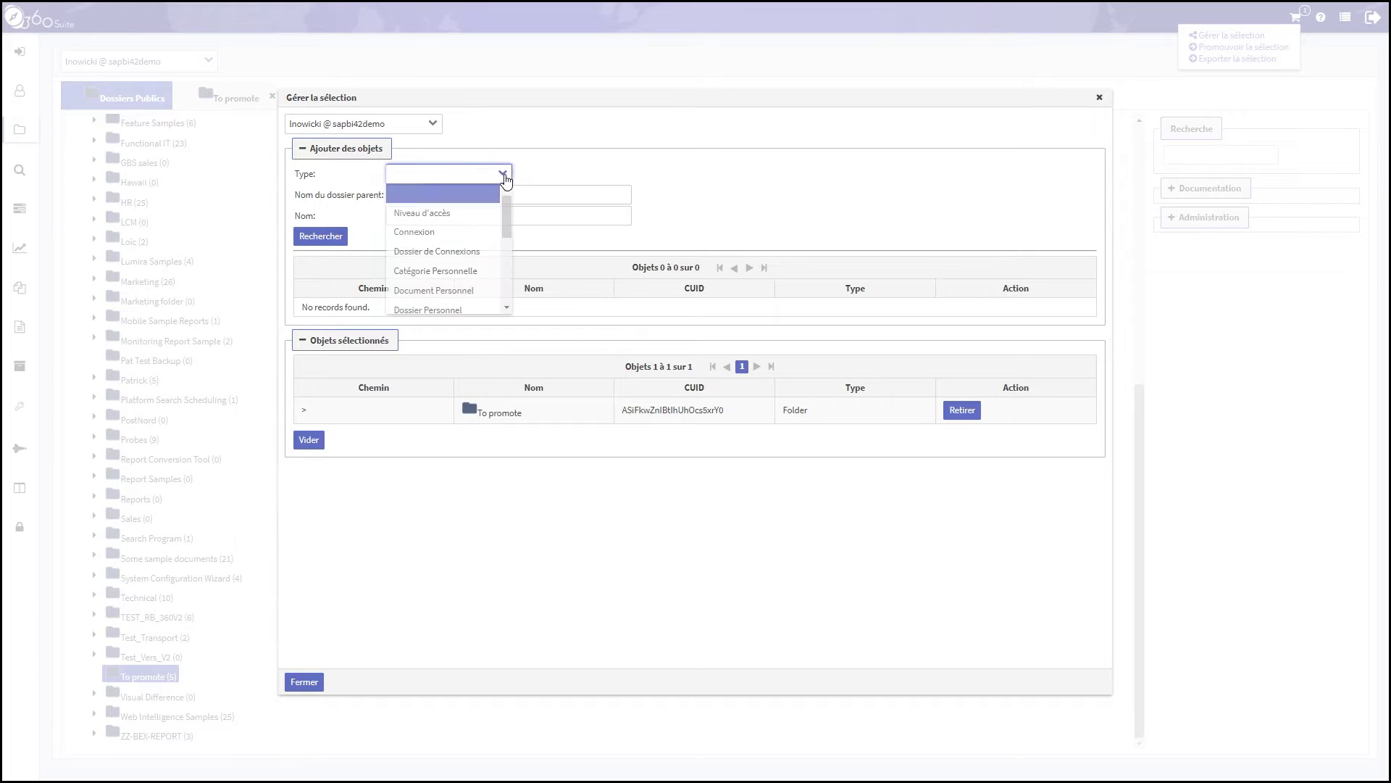
pyautogui.moveTo(507, 208); pyautogui.dragTo(501, 233)
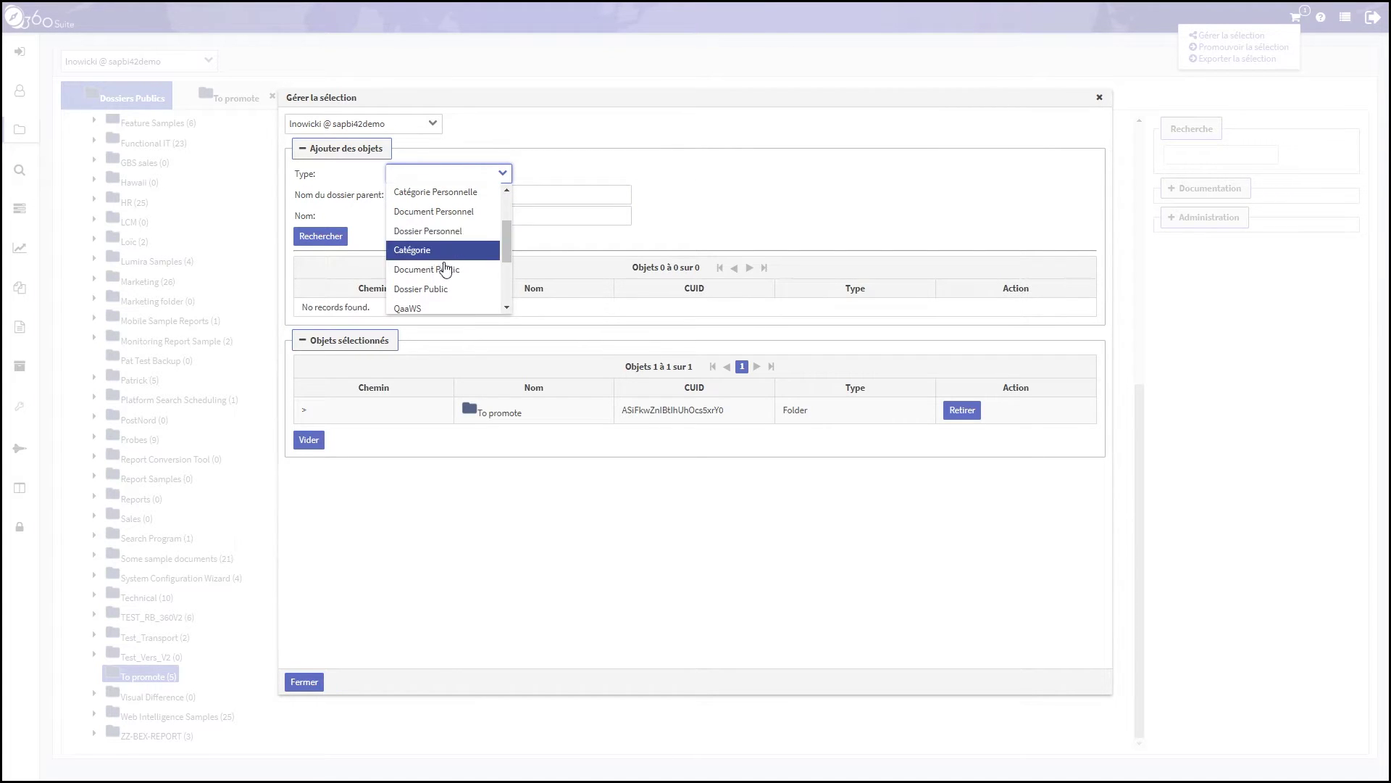
pyautogui.click(428, 288)
pyautogui.click(446, 217)
pyautogui.click(446, 218)
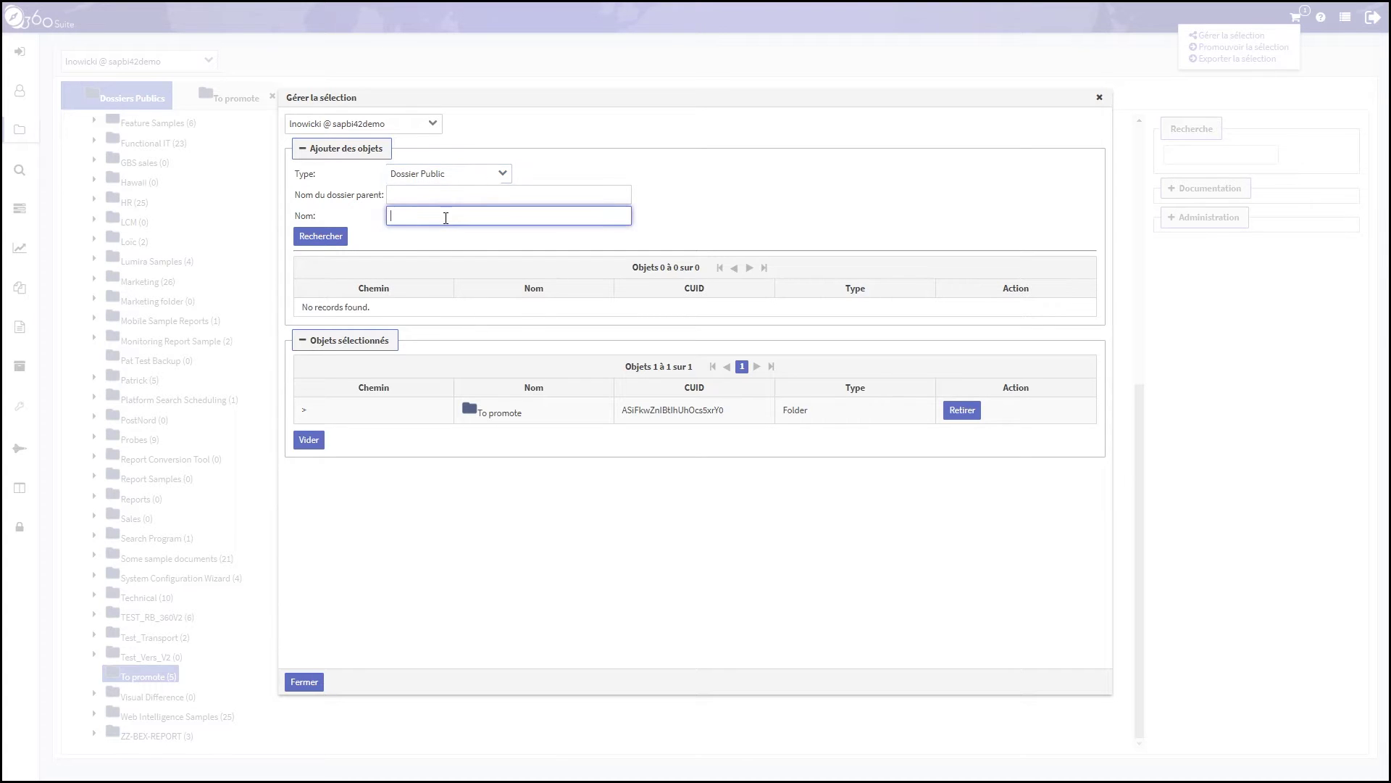
pyautogui.write('promote')
pyautogui.press('Return')
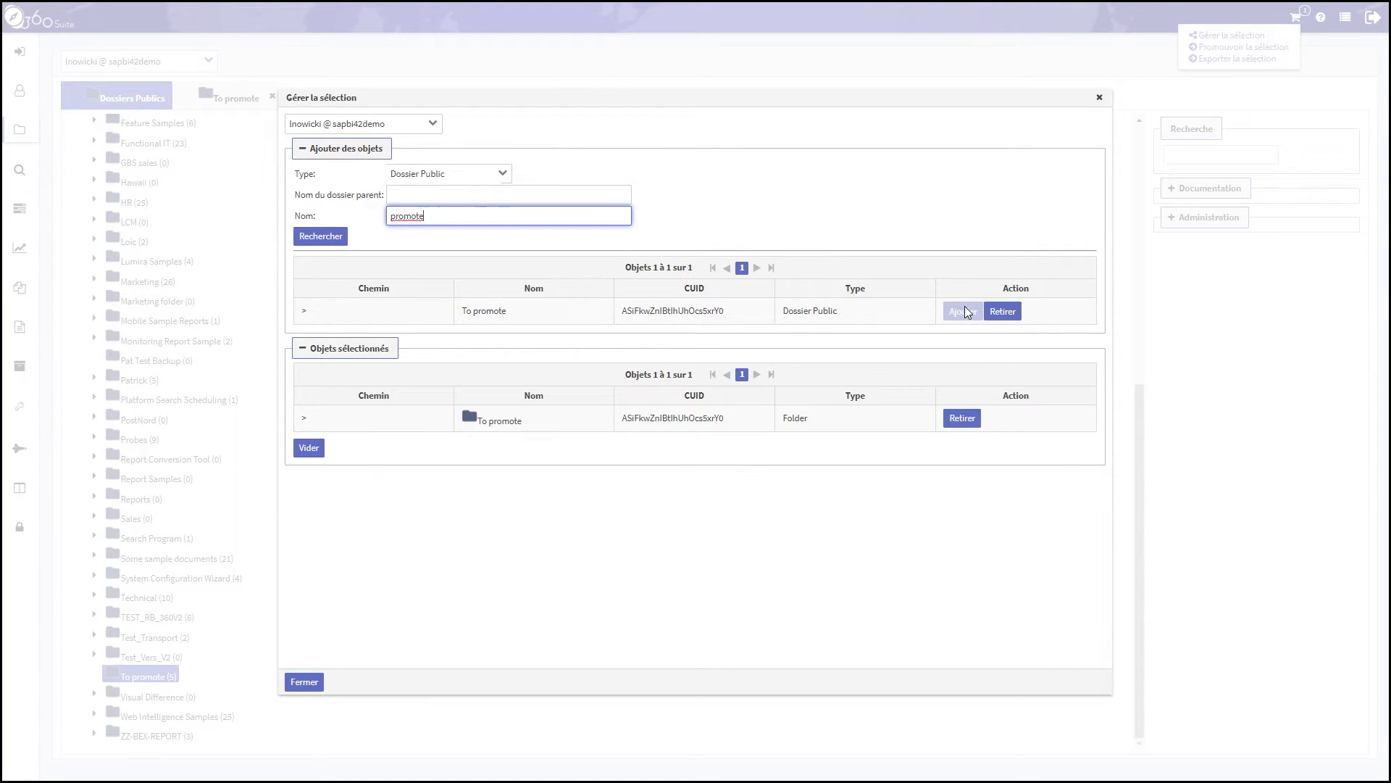
pyautogui.click(317, 687)
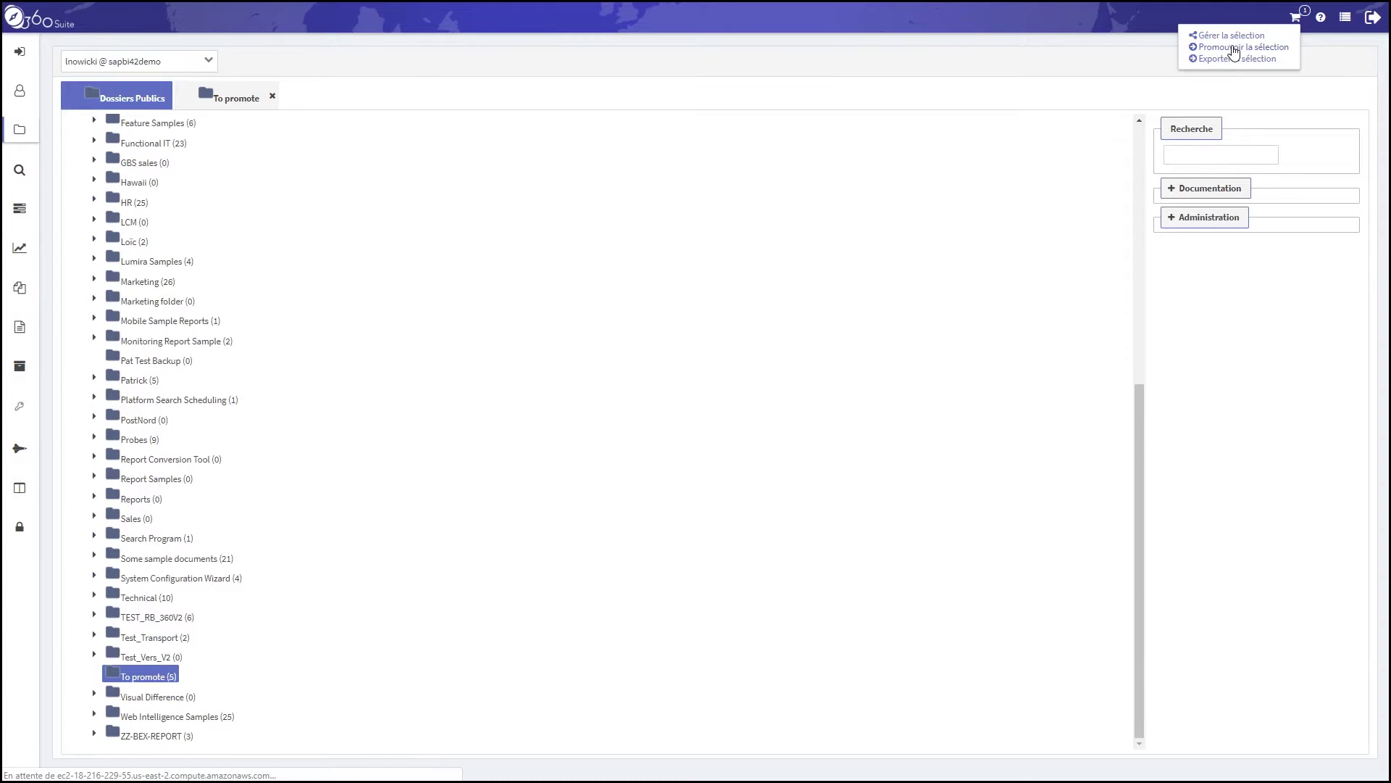
# Create a promotion task titled 'promotion dossier public' with SAPBI42TRAINING as the destination CMS
pyautogui.click(1234, 49)
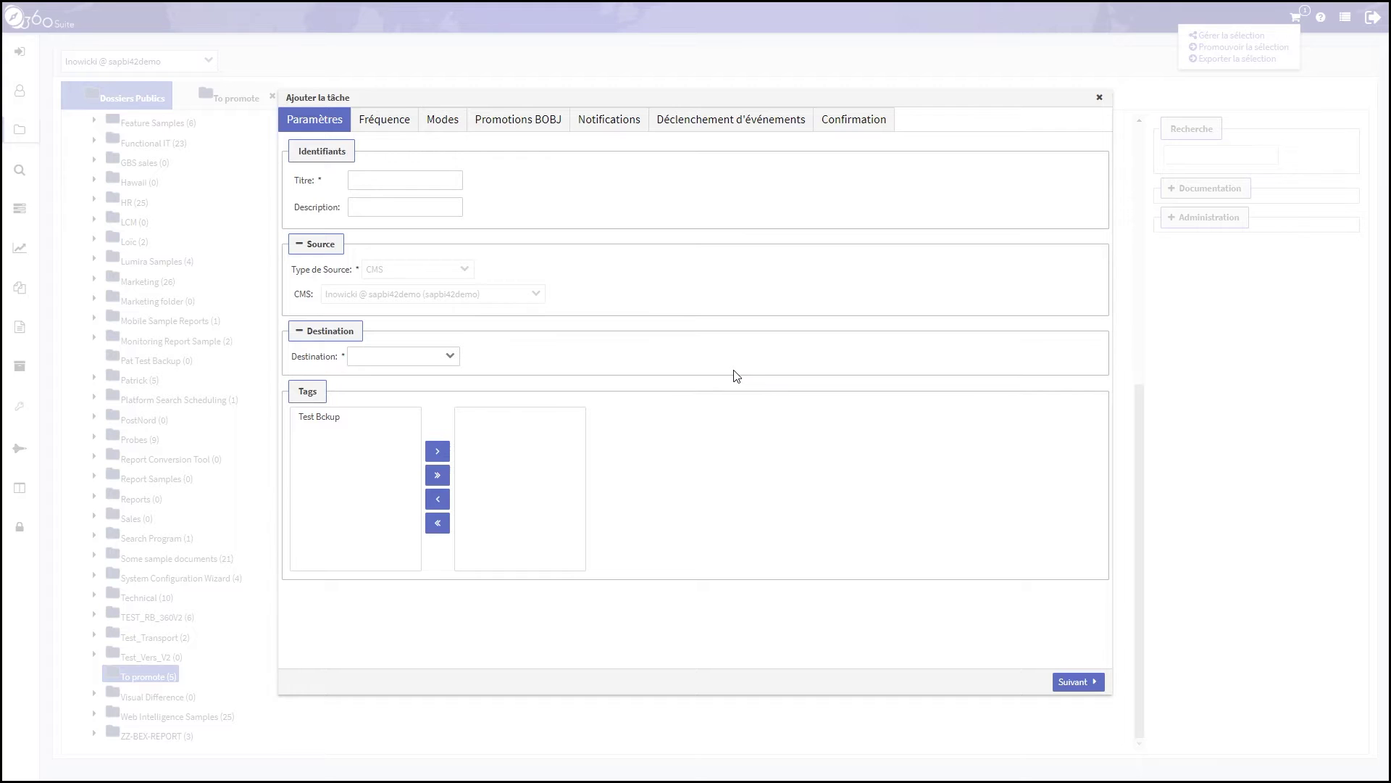
pyautogui.click(405, 180)
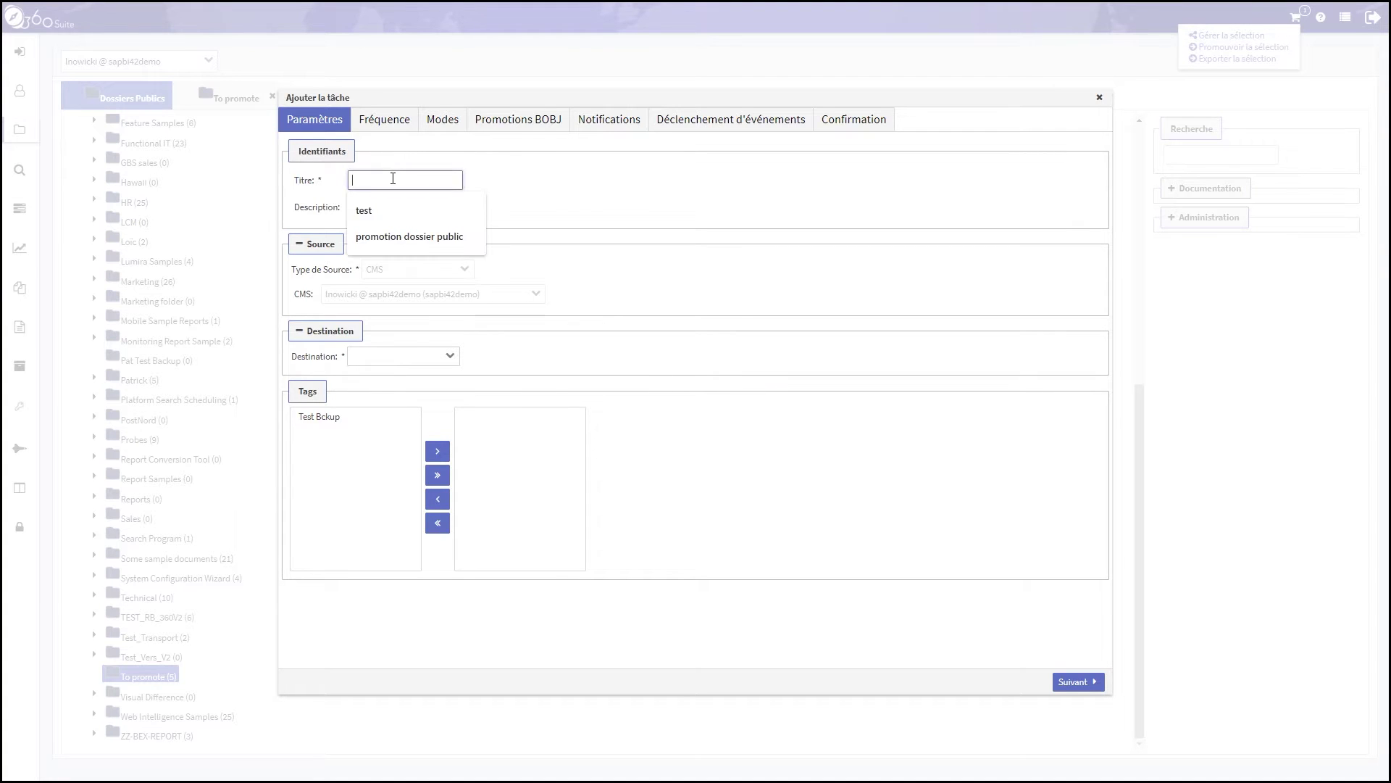
pyautogui.click(385, 236)
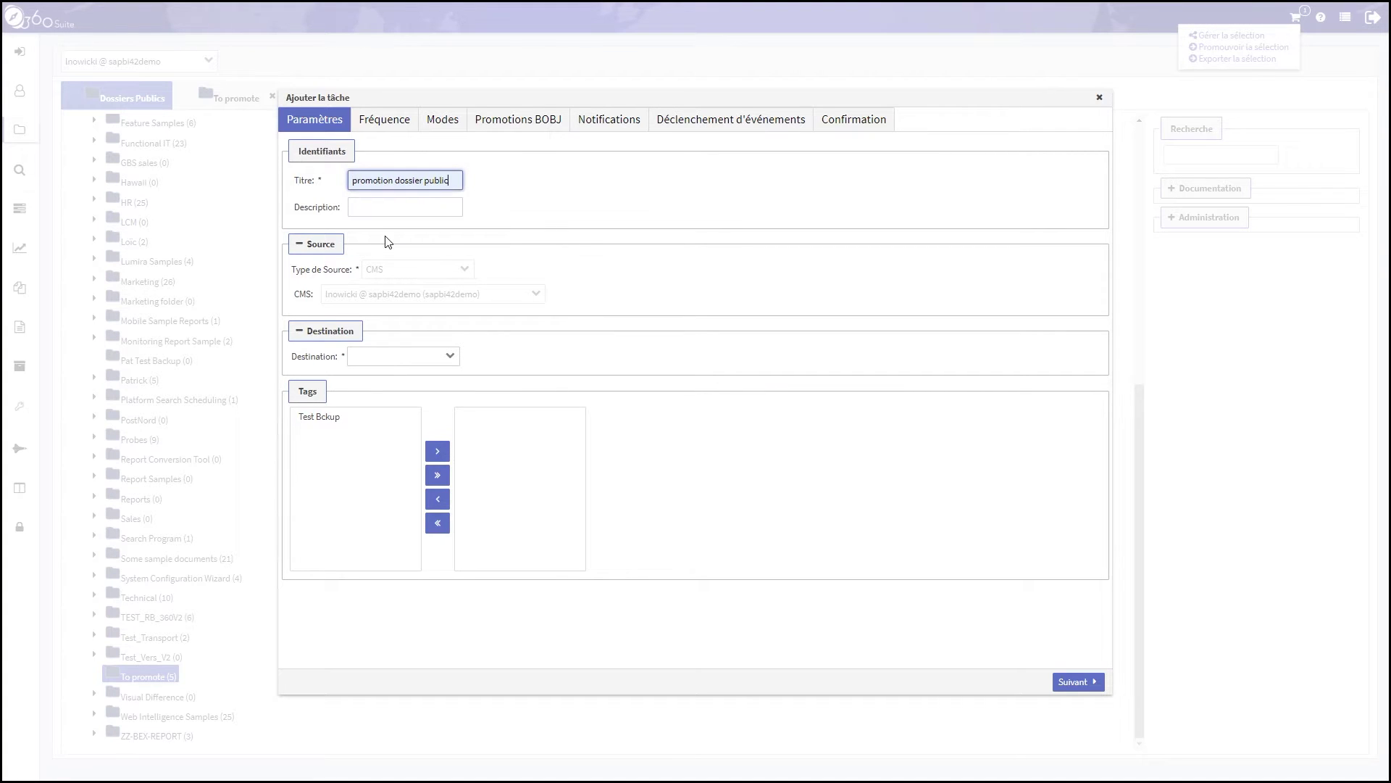
pyautogui.click(427, 359)
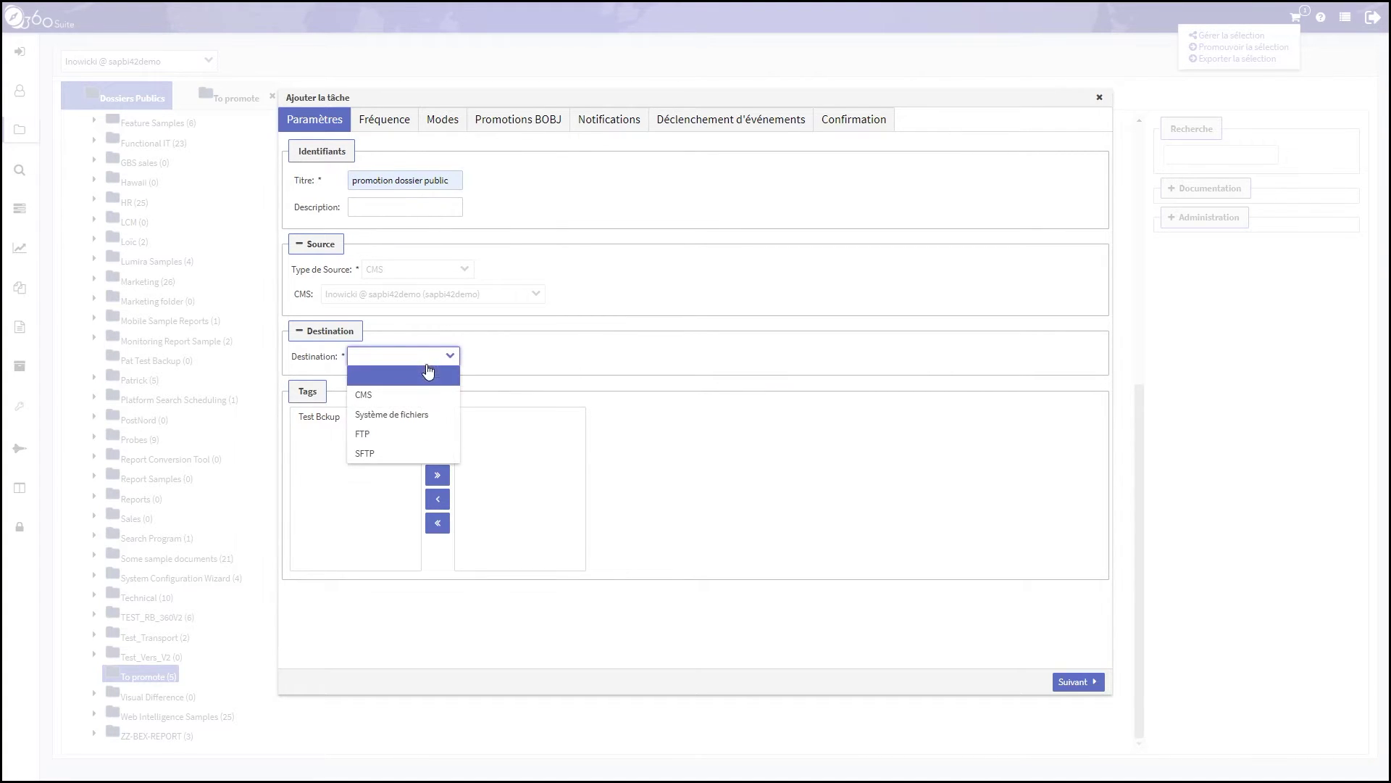
pyautogui.click(400, 396)
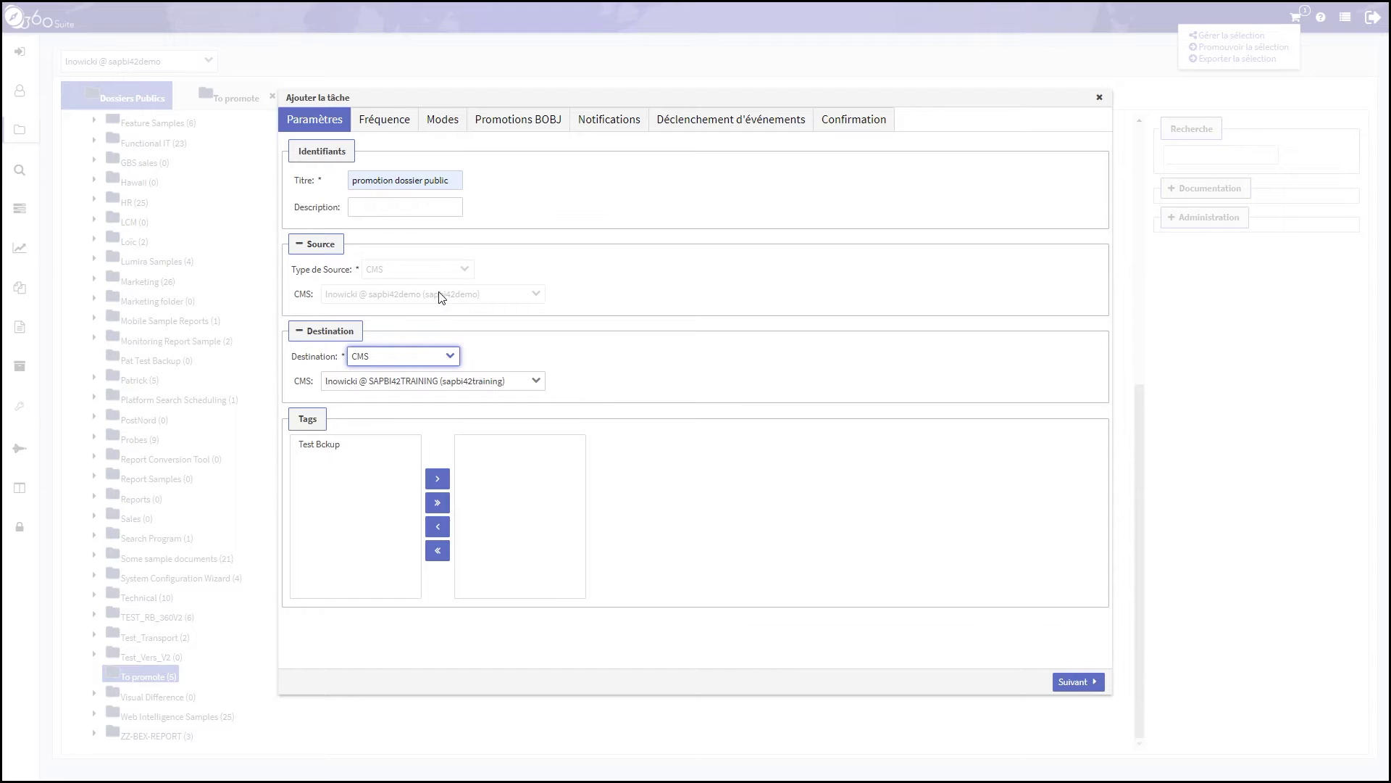
pyautogui.click(1065, 685)
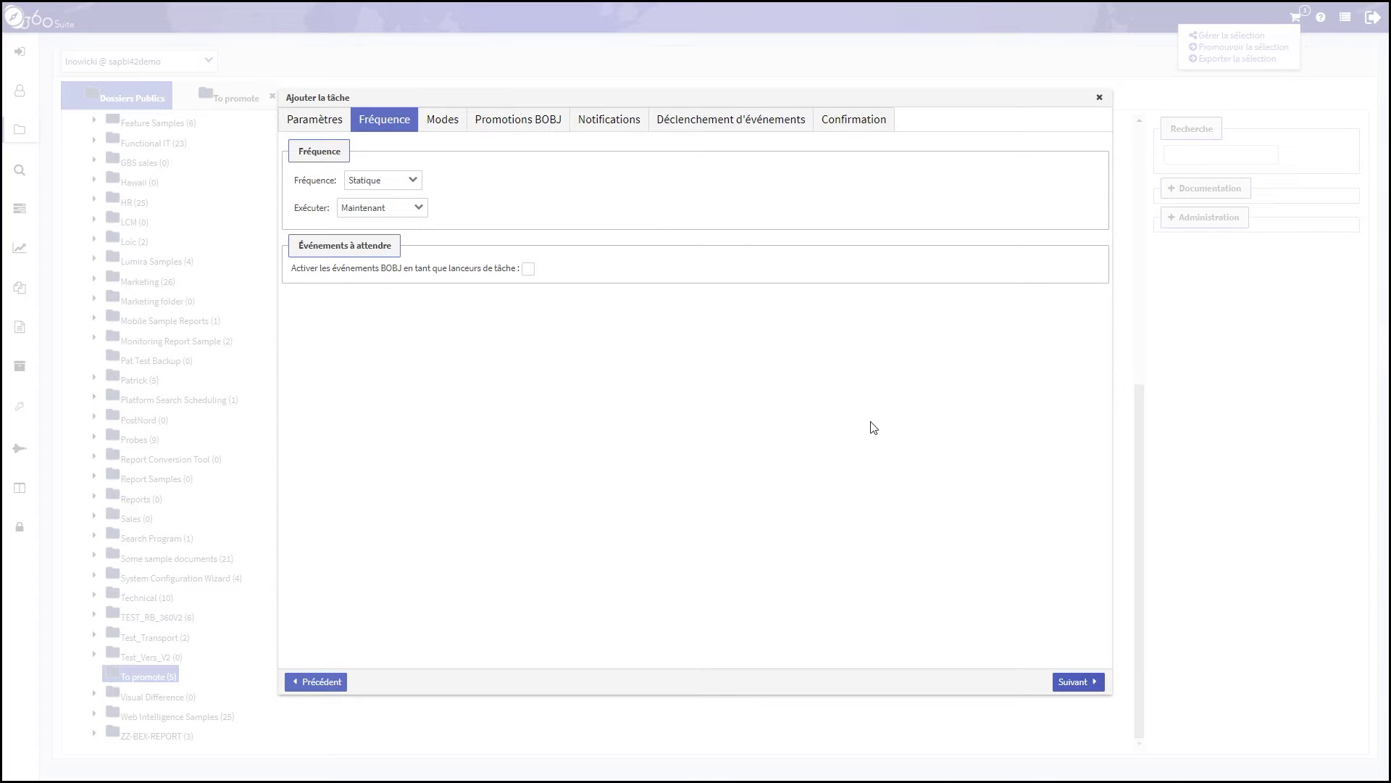
# Keep the Statique/Maintenant schedule and choose Promotion complète as the promotion mode
pyautogui.click(1079, 684)
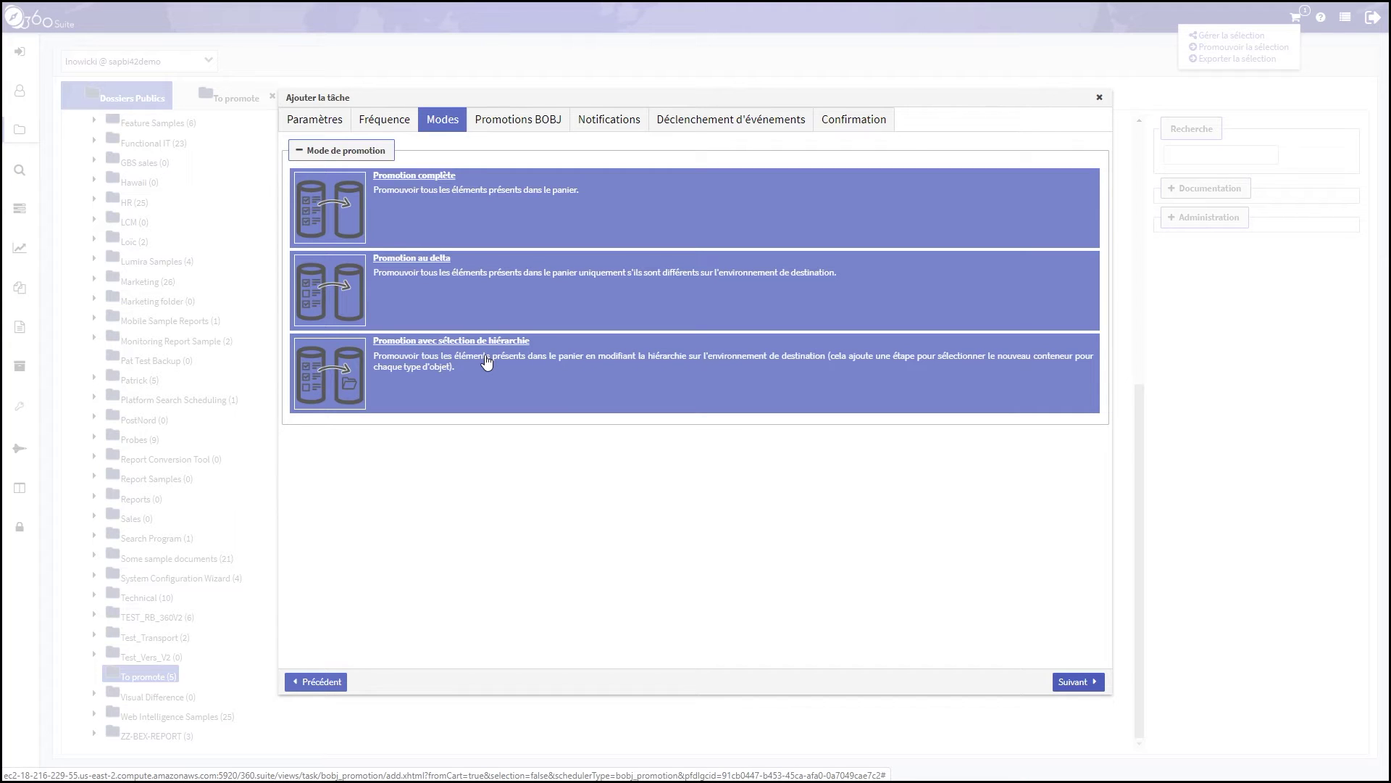
pyautogui.click(519, 212)
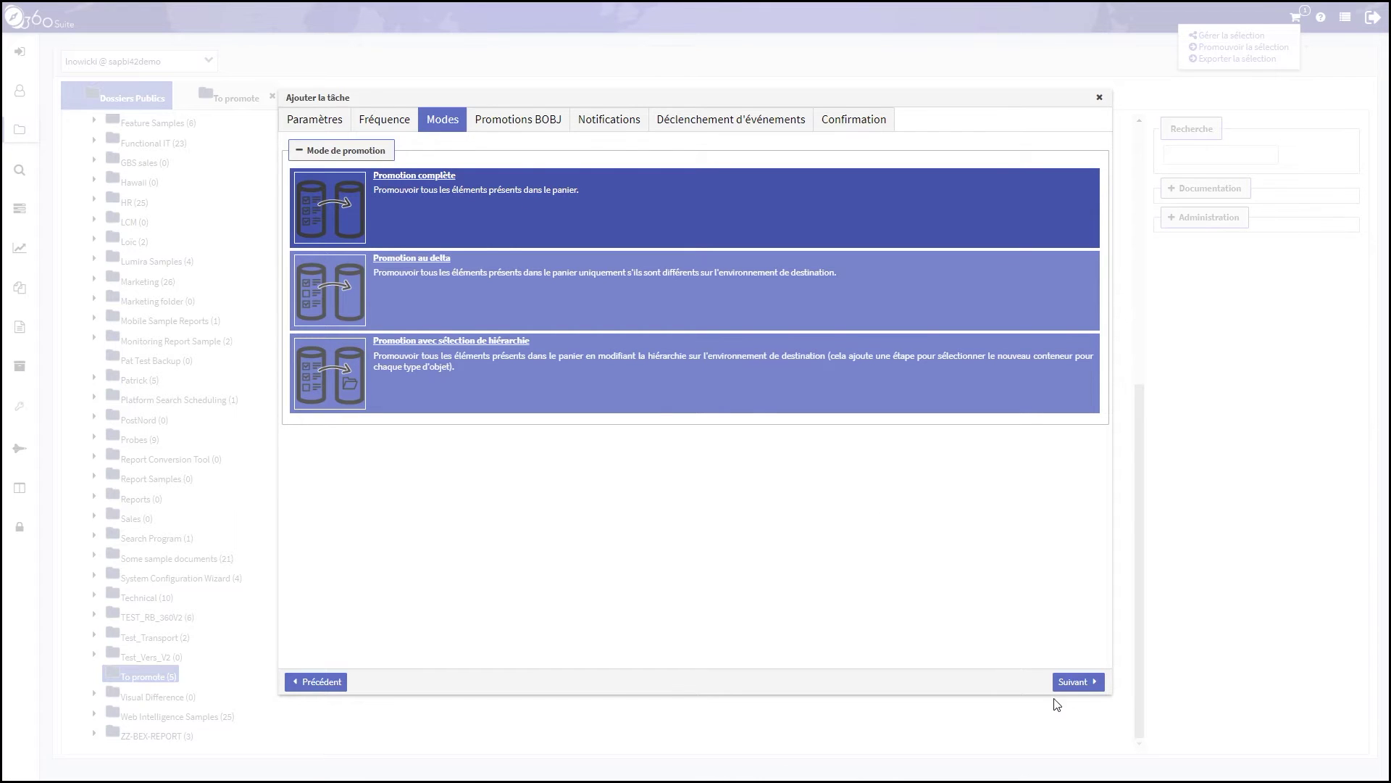
pyautogui.click(1089, 681)
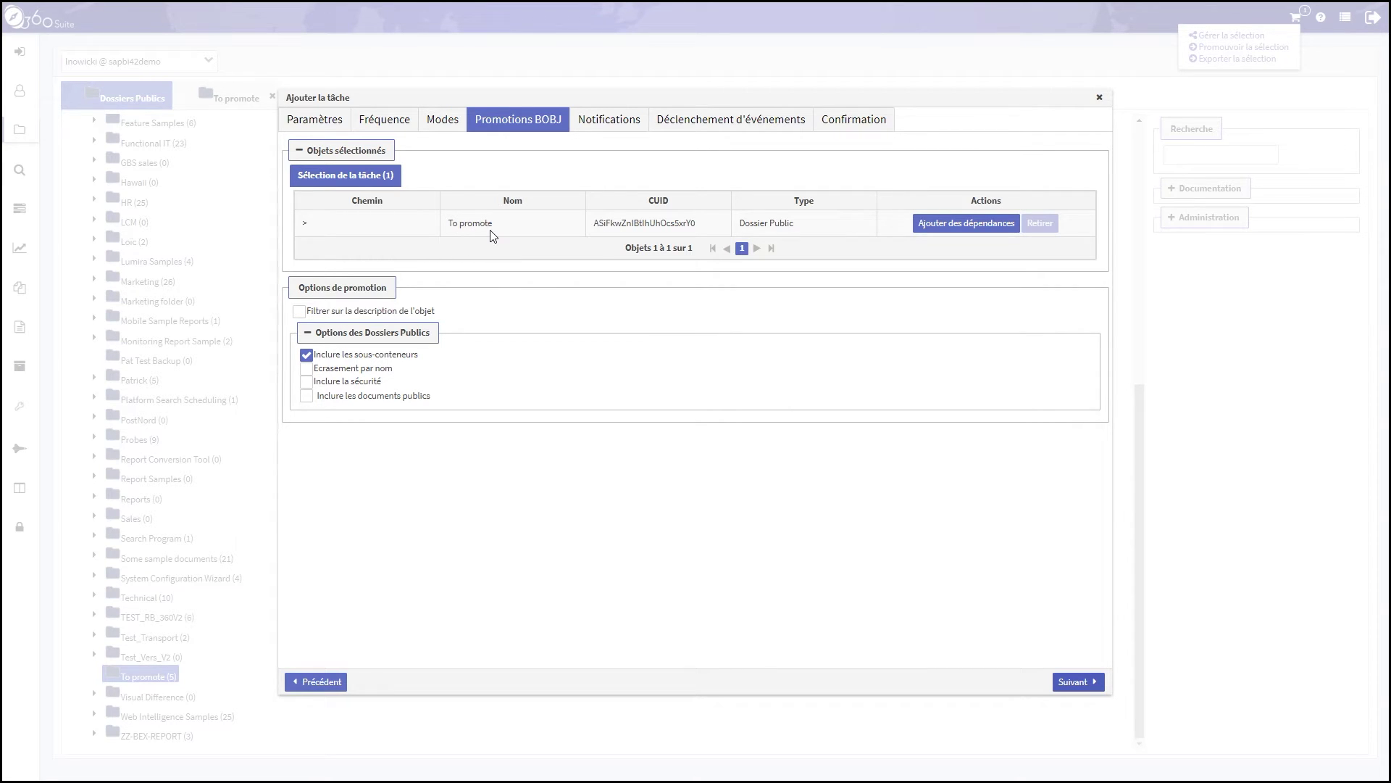
# Use Ajouter des dépendances on the To promote row to list its dependent documents
pyautogui.click(954, 230)
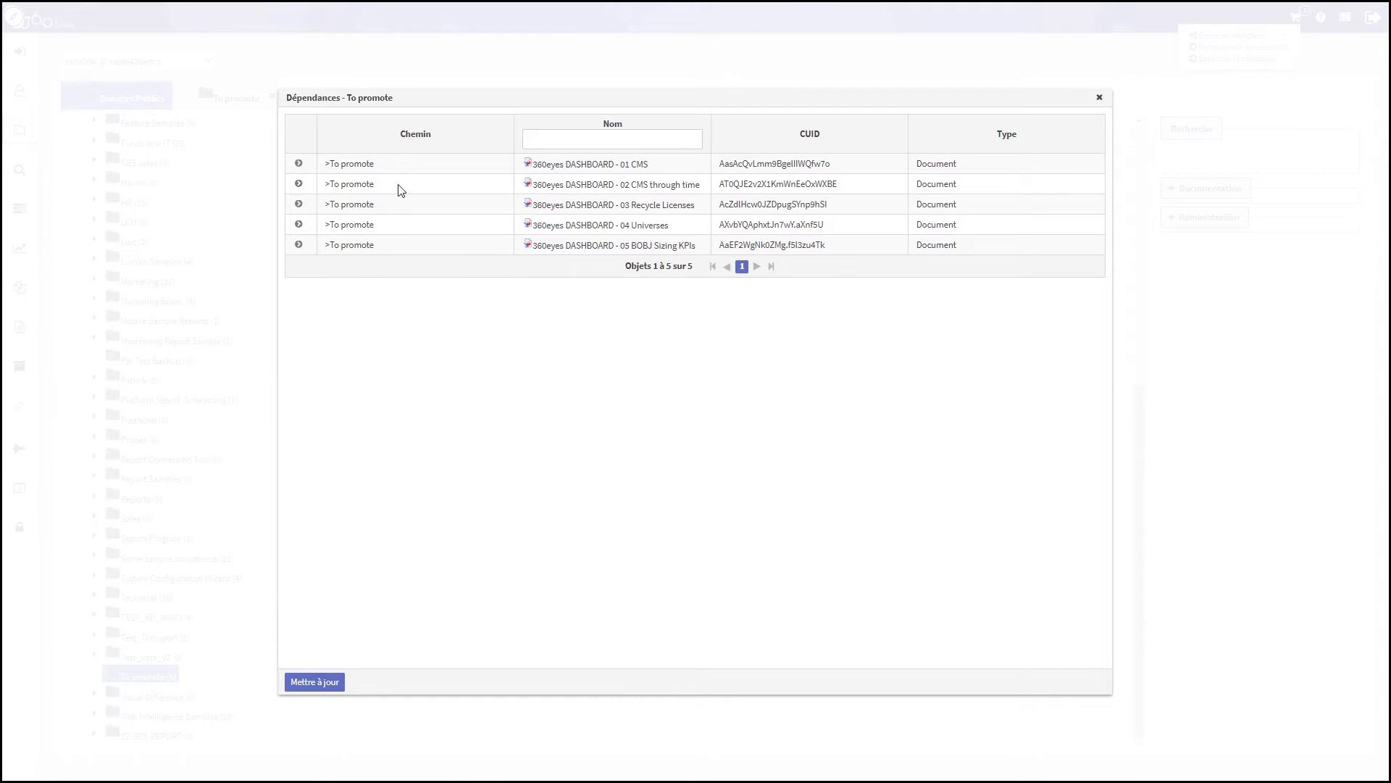
# Expand the first dashboard to see its 360eyes_CMS.unx universe, then close the Dépendances window
pyautogui.click(298, 166)
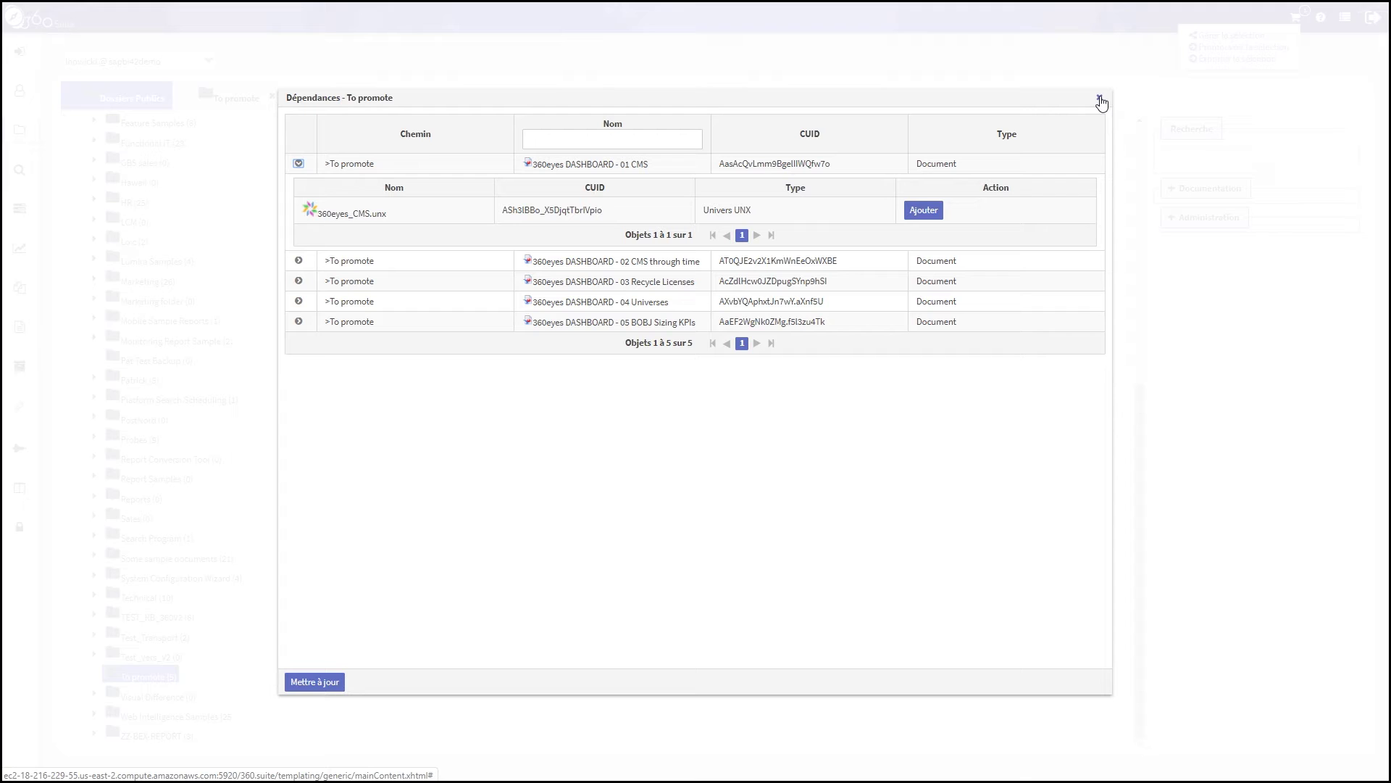
pyautogui.click(1099, 99)
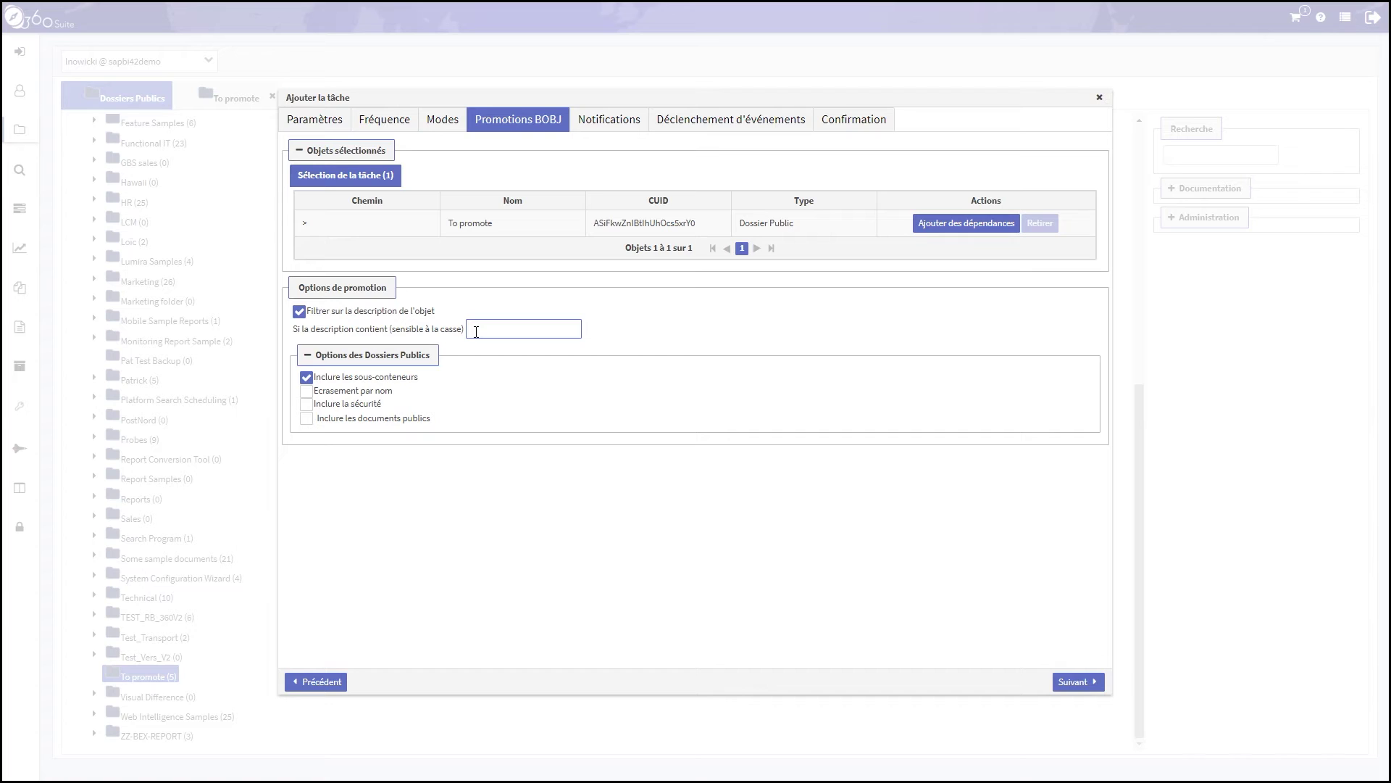
# Set the object description filter to #archive from the suggestions and select that text
pyautogui.click(477, 333)
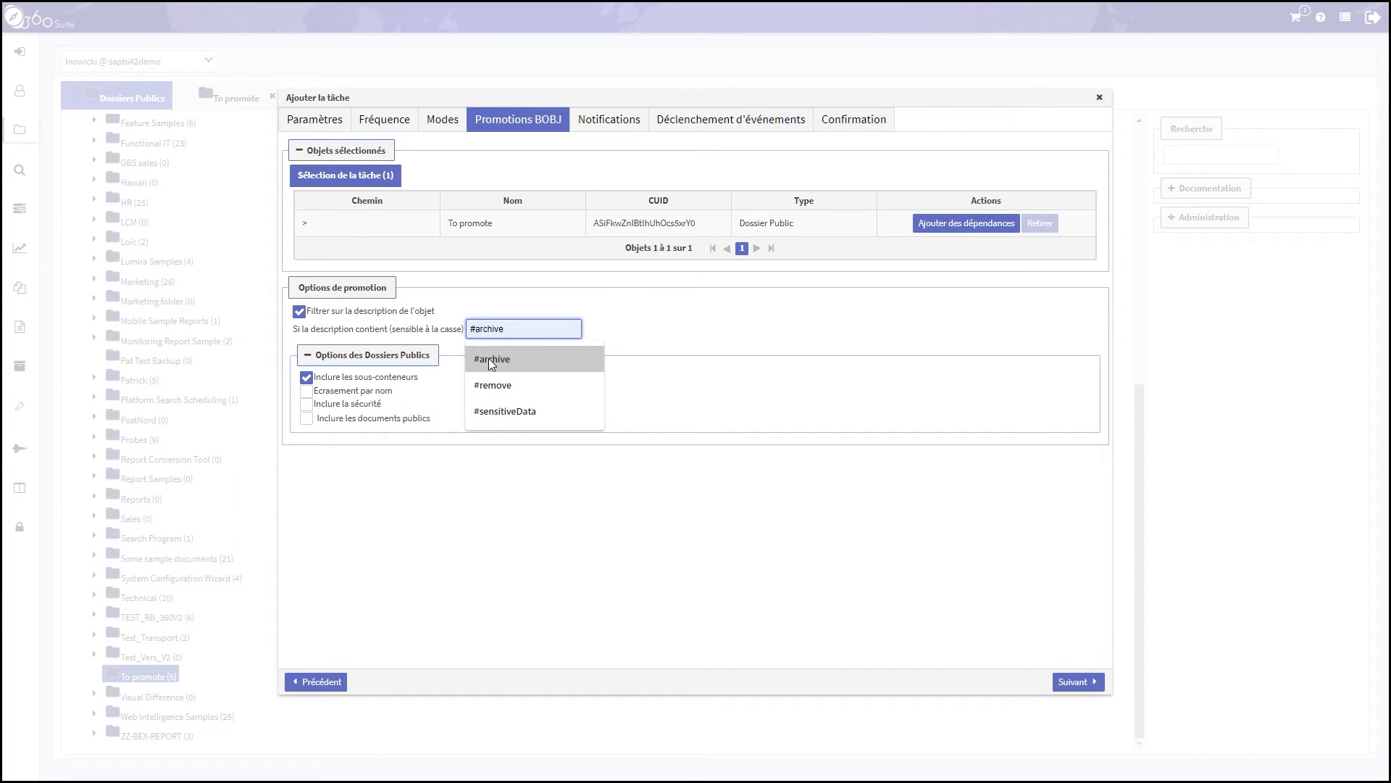
pyautogui.click(490, 359)
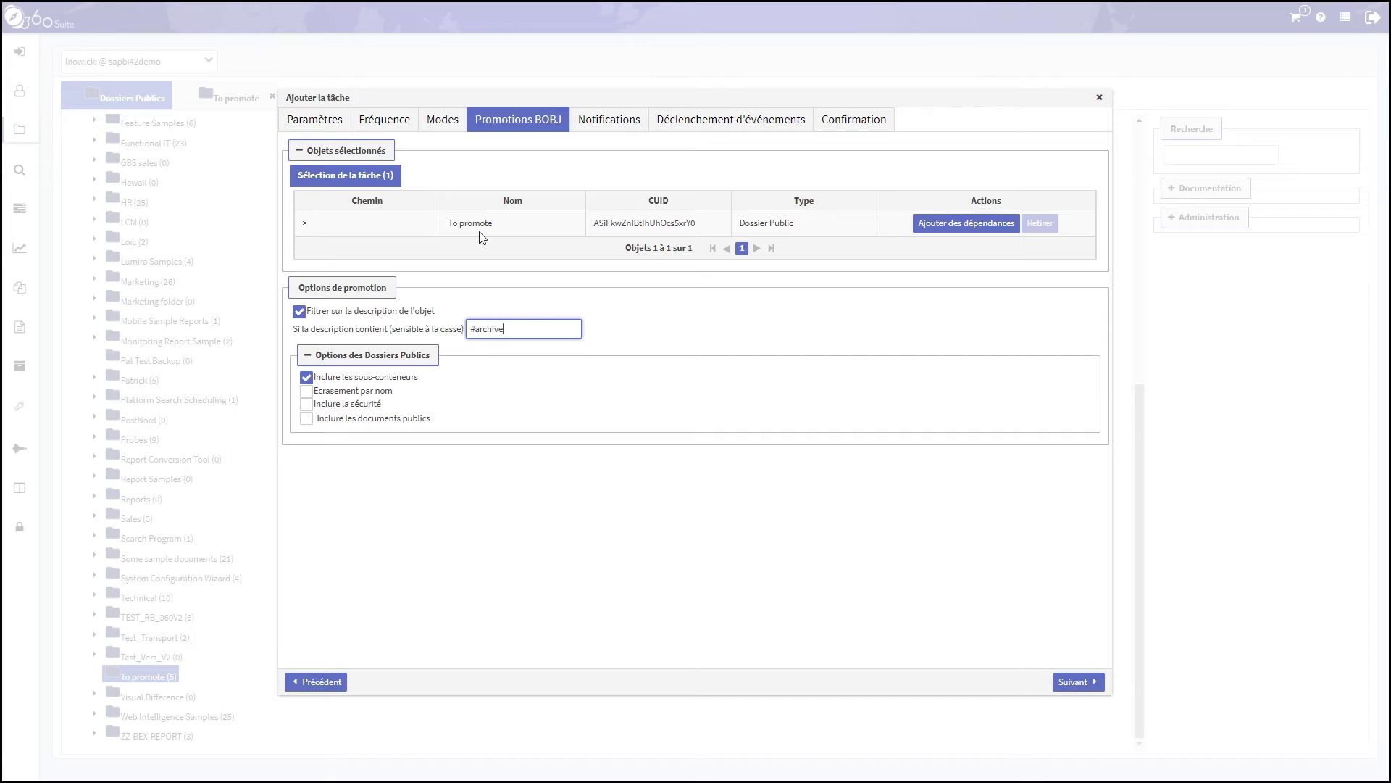
pyautogui.moveTo(508, 329); pyautogui.dragTo(436, 329)
# Turn off description filtering and include public documents along with their public instances
pyautogui.click(298, 311)
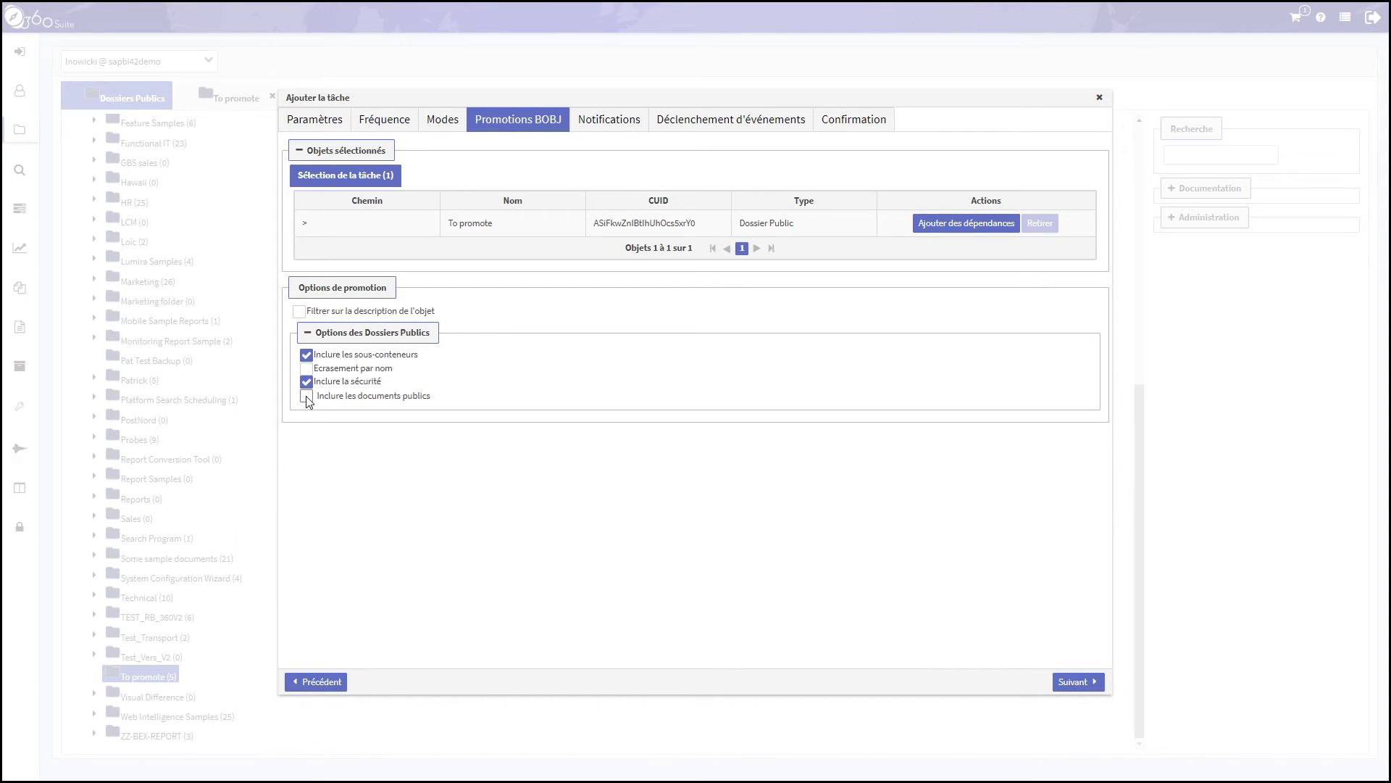
pyautogui.click(307, 397)
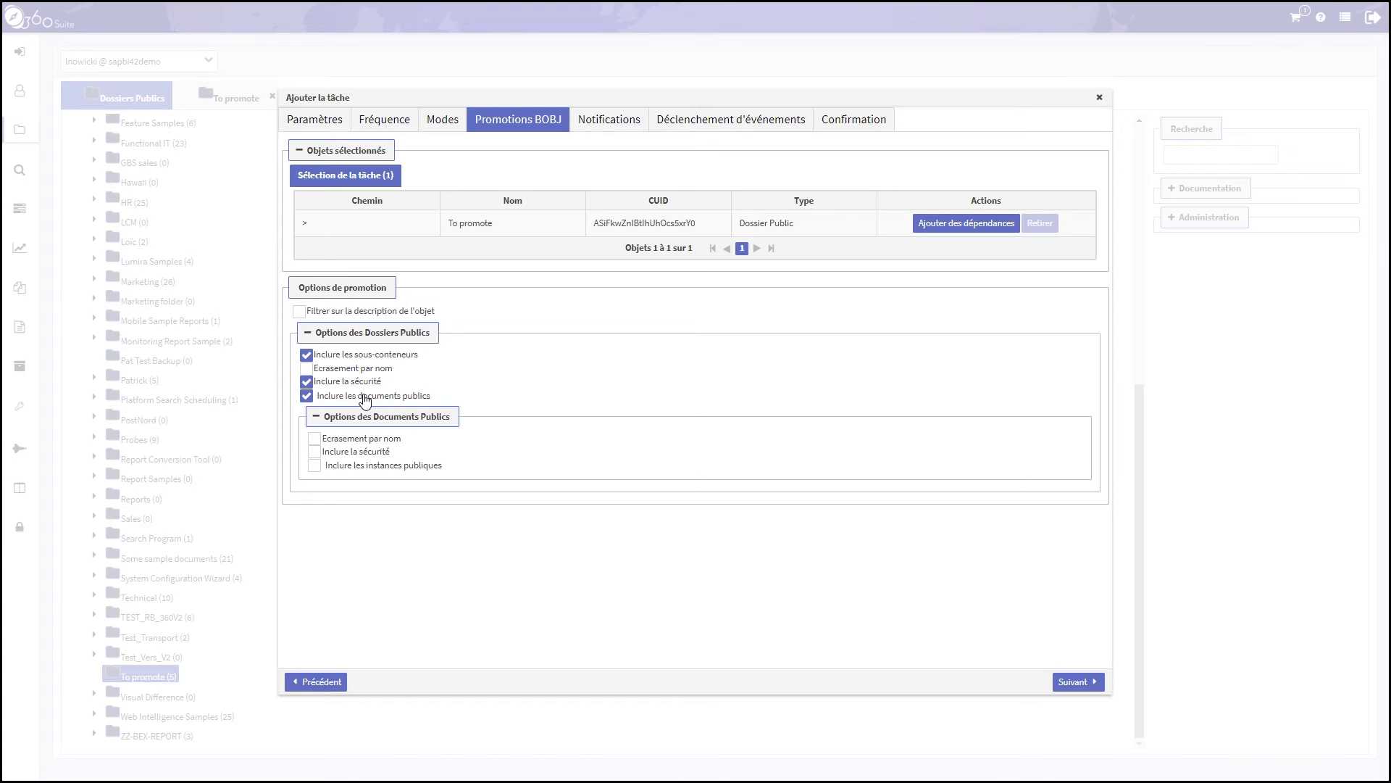
pyautogui.click(314, 465)
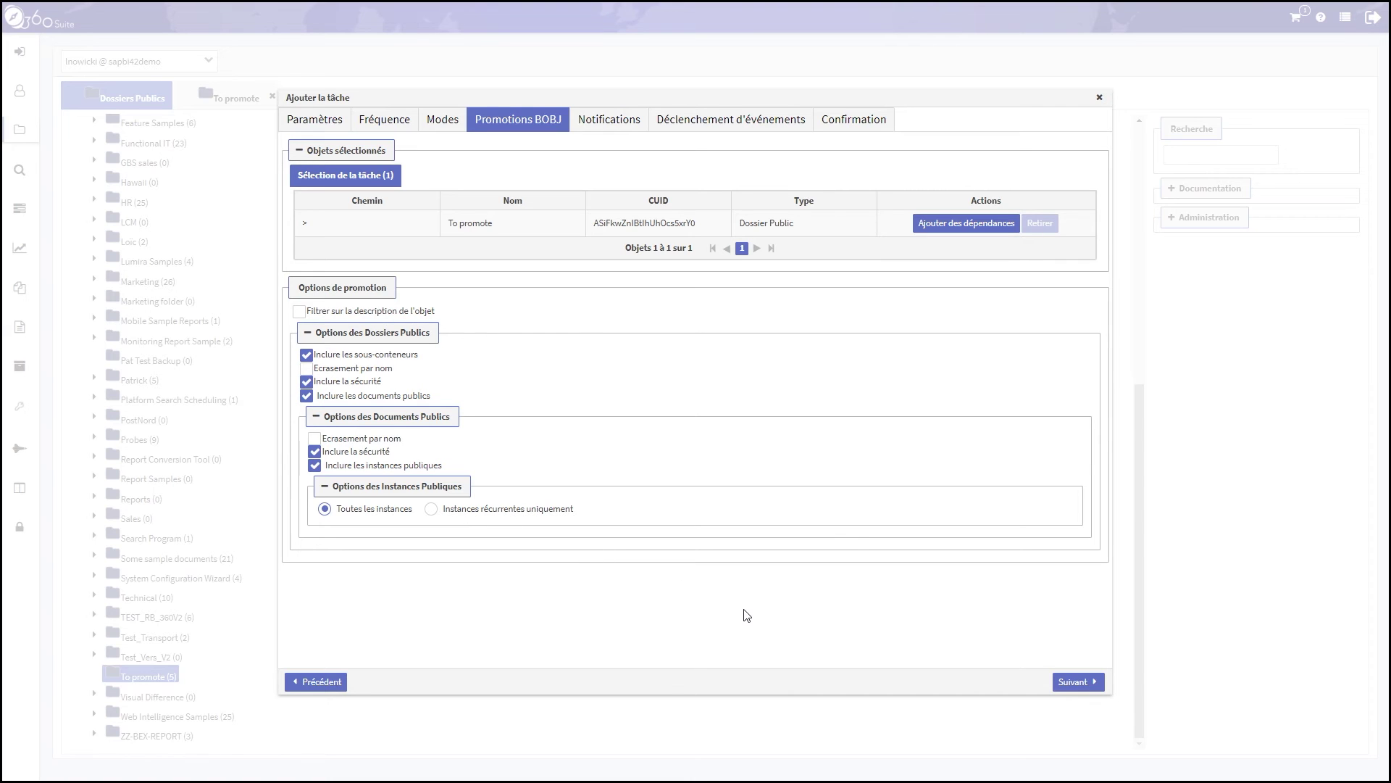
# Leave the promotion task's notifications without any destination
pyautogui.click(1090, 684)
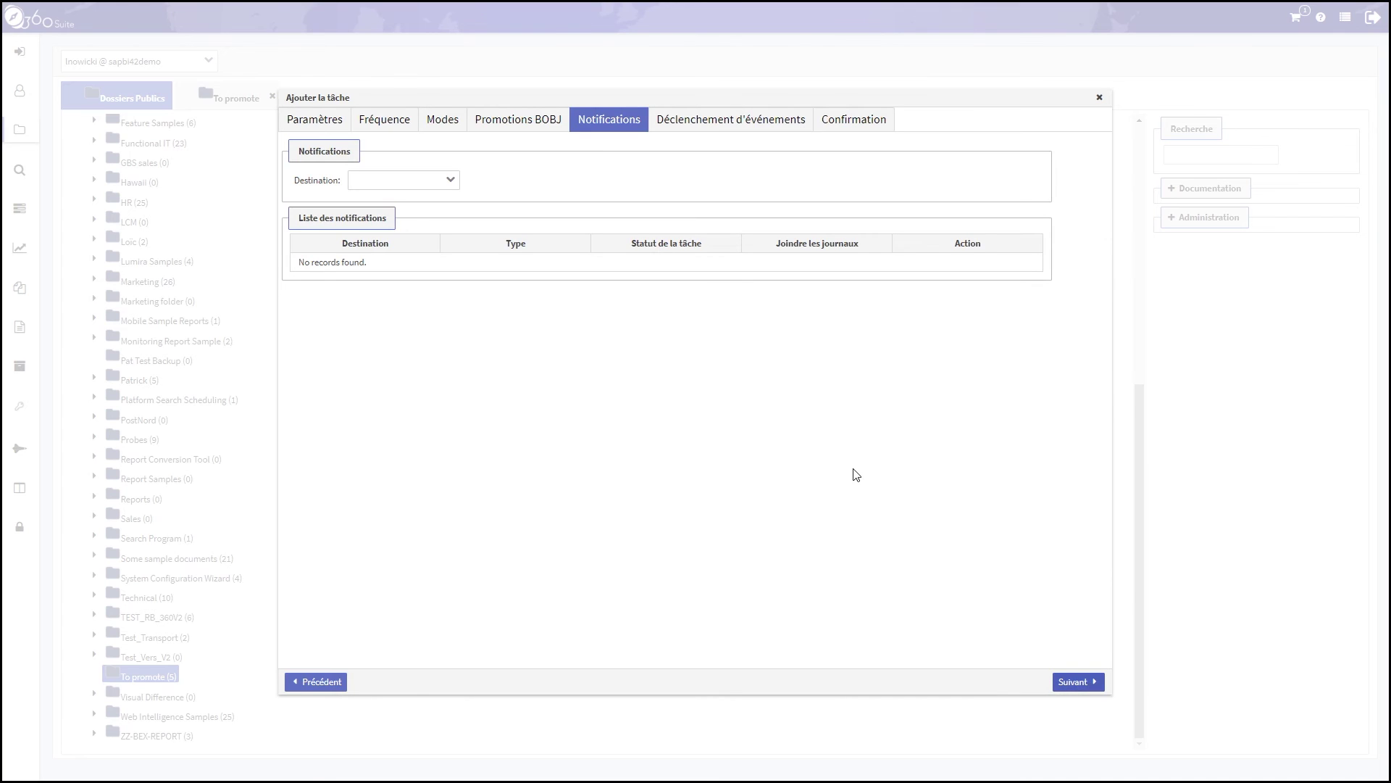
pyautogui.click(454, 181)
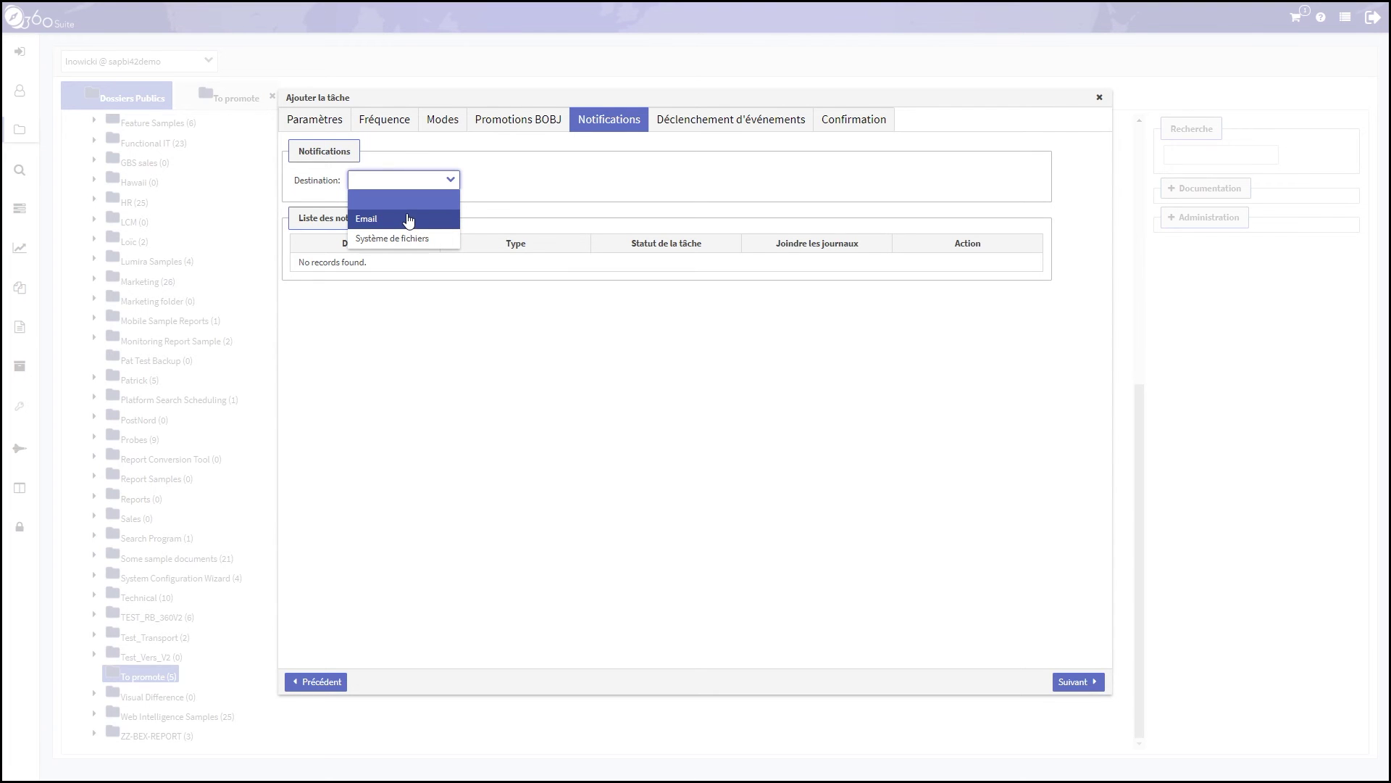
pyautogui.click(679, 396)
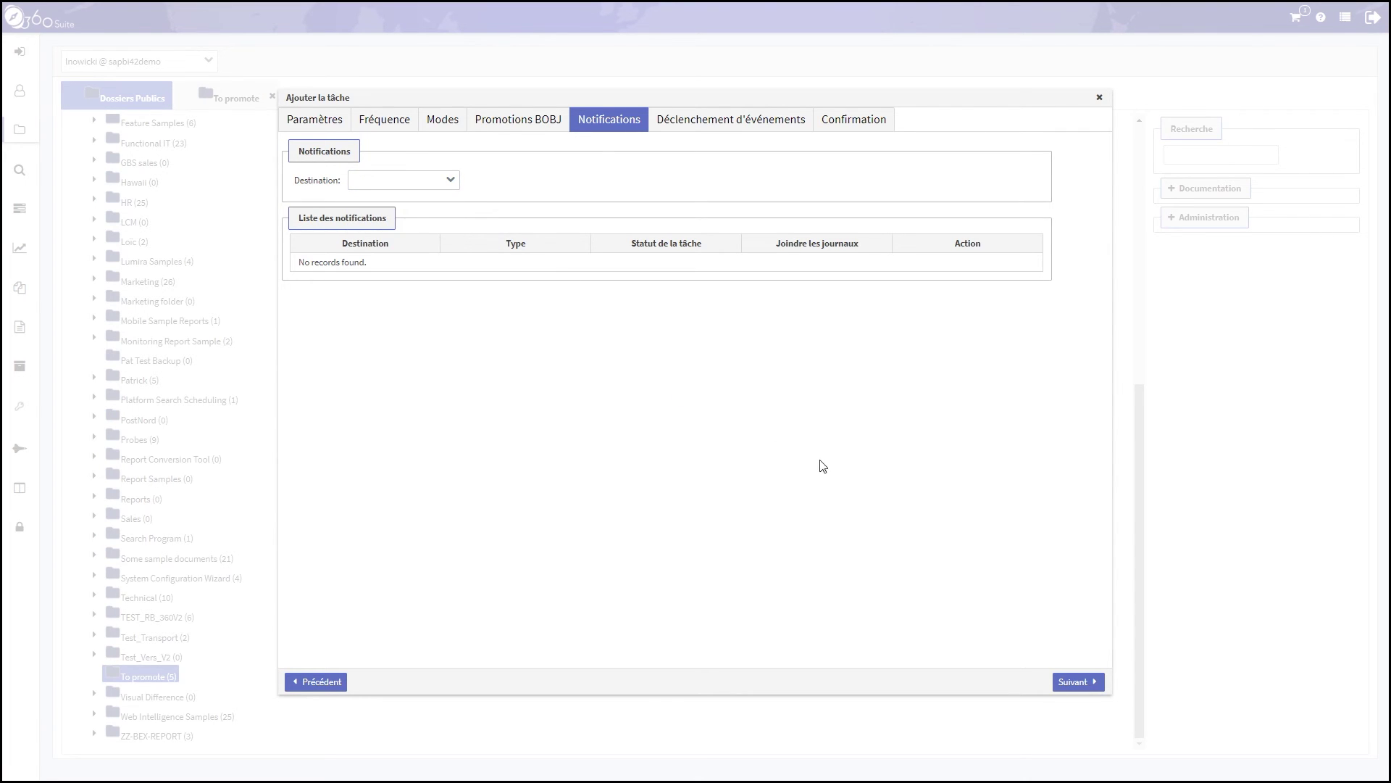
# Skip event triggers, review the detailed source/destination summary, and add the 'promotion dossier public' task
pyautogui.click(1071, 683)
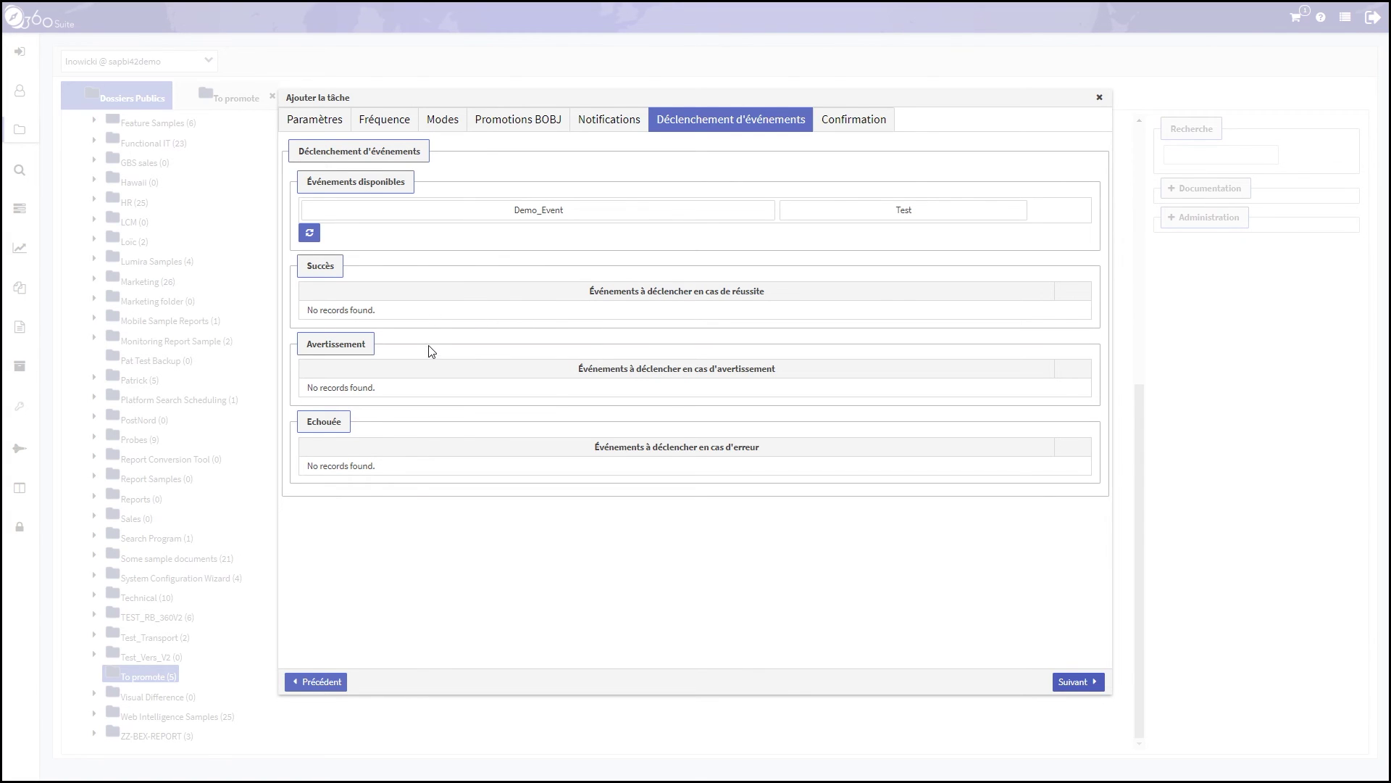
pyautogui.click(1069, 684)
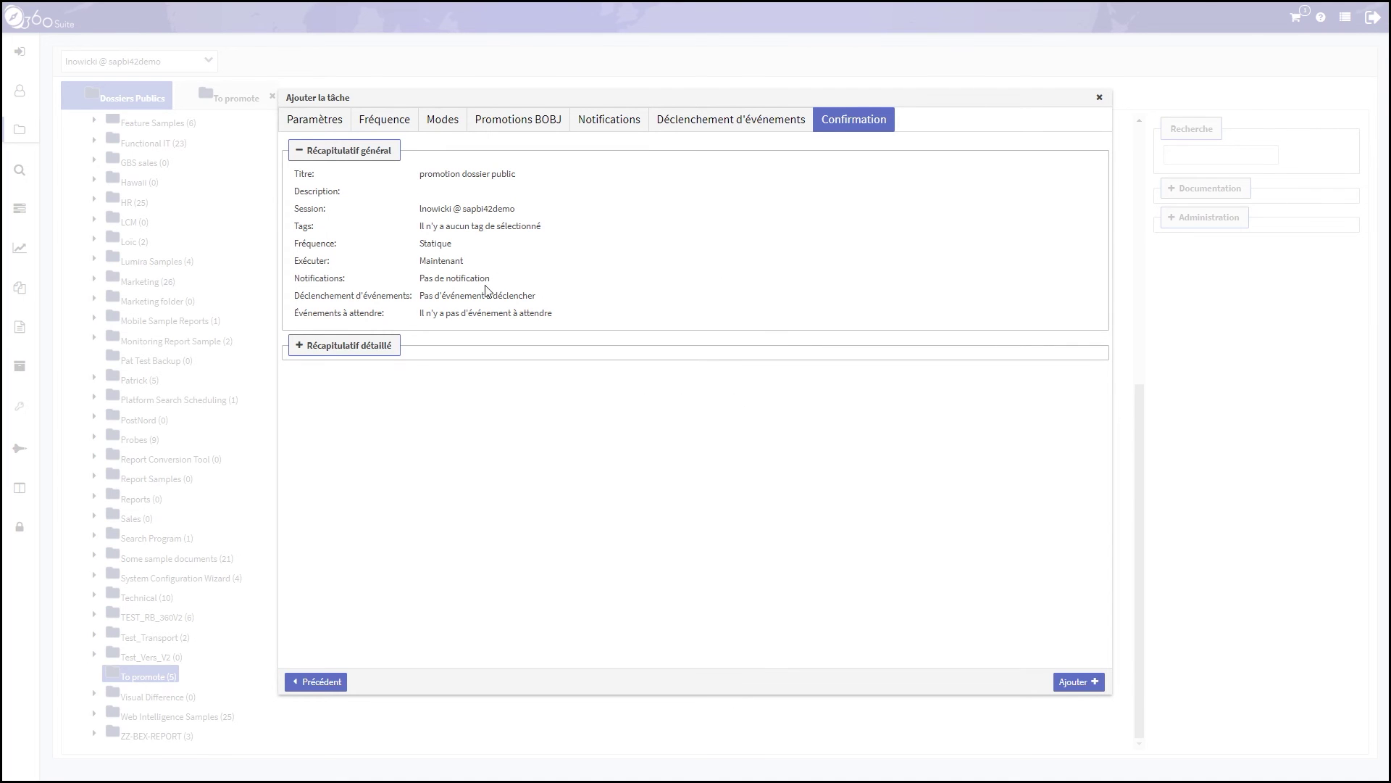
pyautogui.click(343, 345)
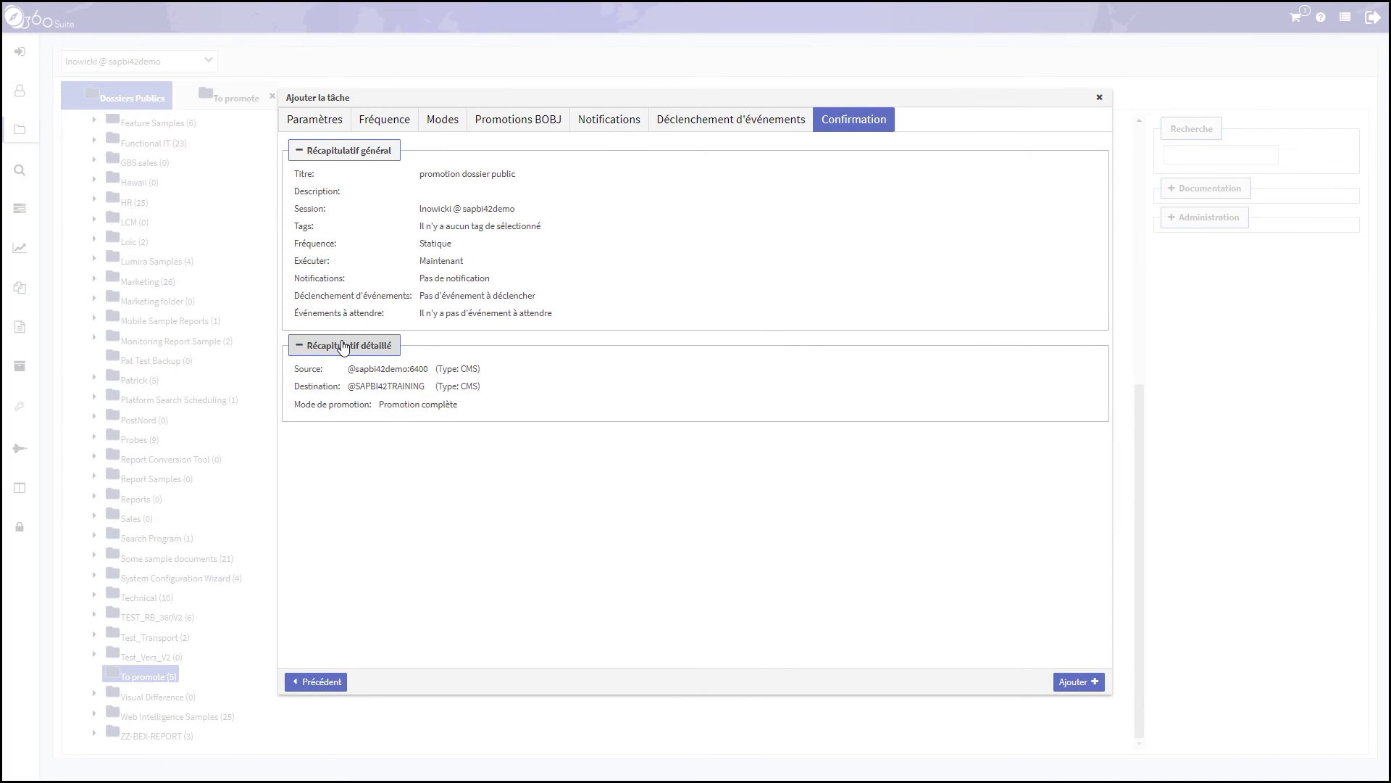
pyautogui.click(1083, 681)
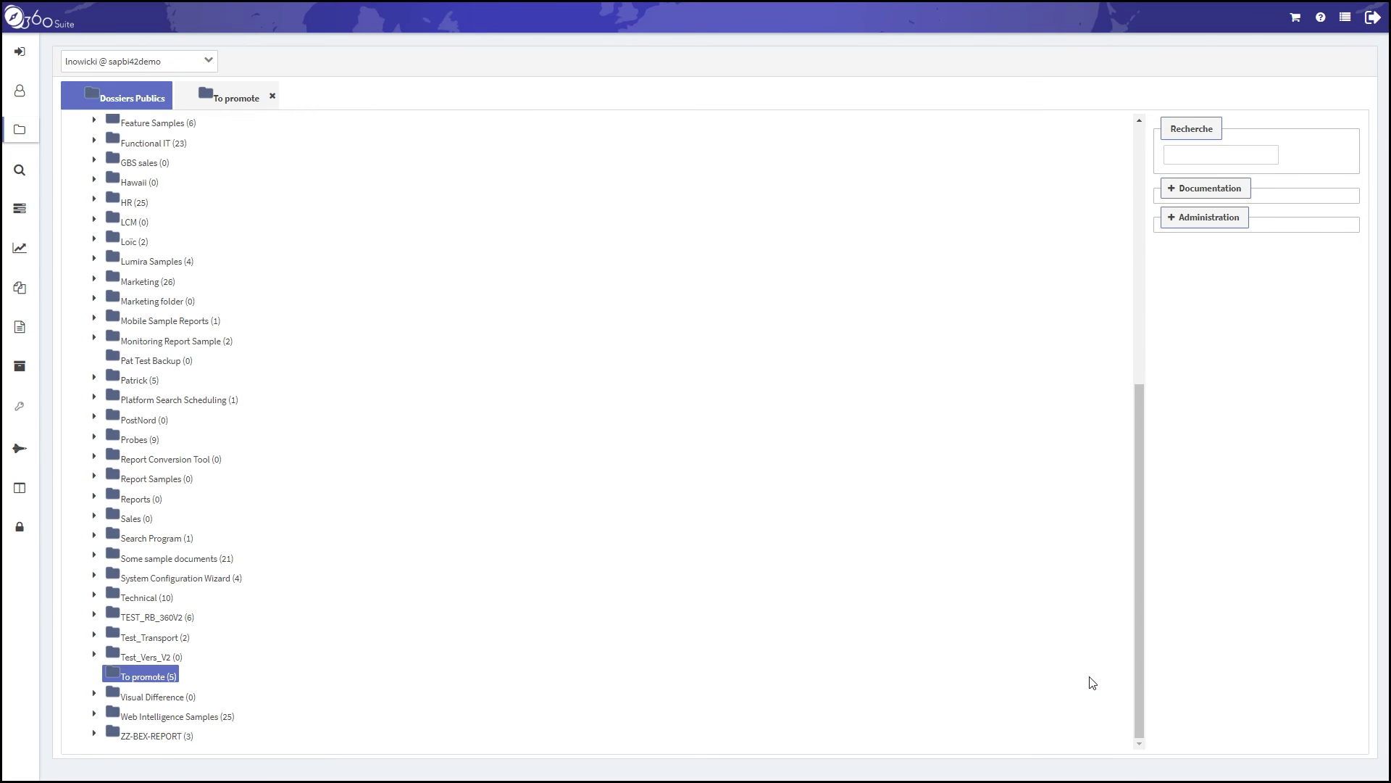
# Show the completed tasks under BOBJ promotion tasks
pyautogui.click(22, 211)
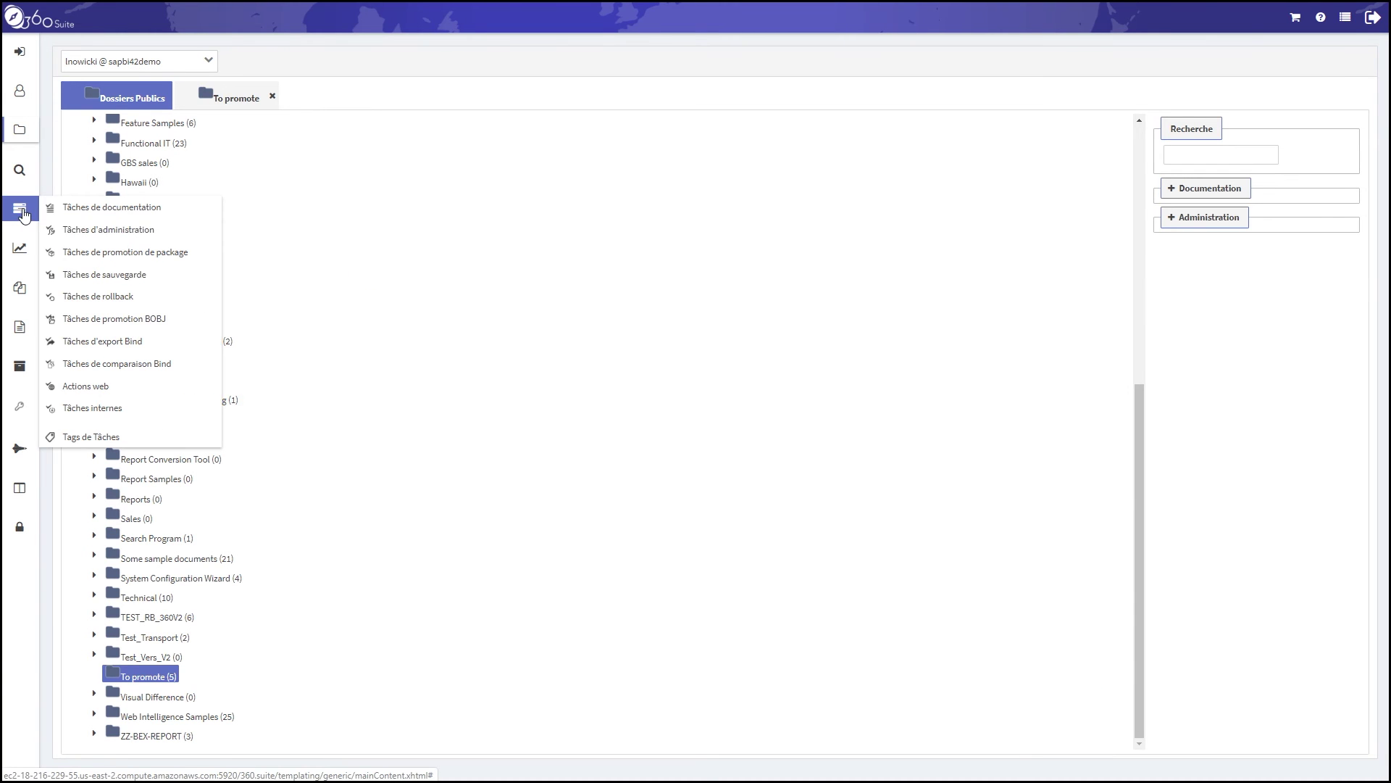
pyautogui.click(144, 319)
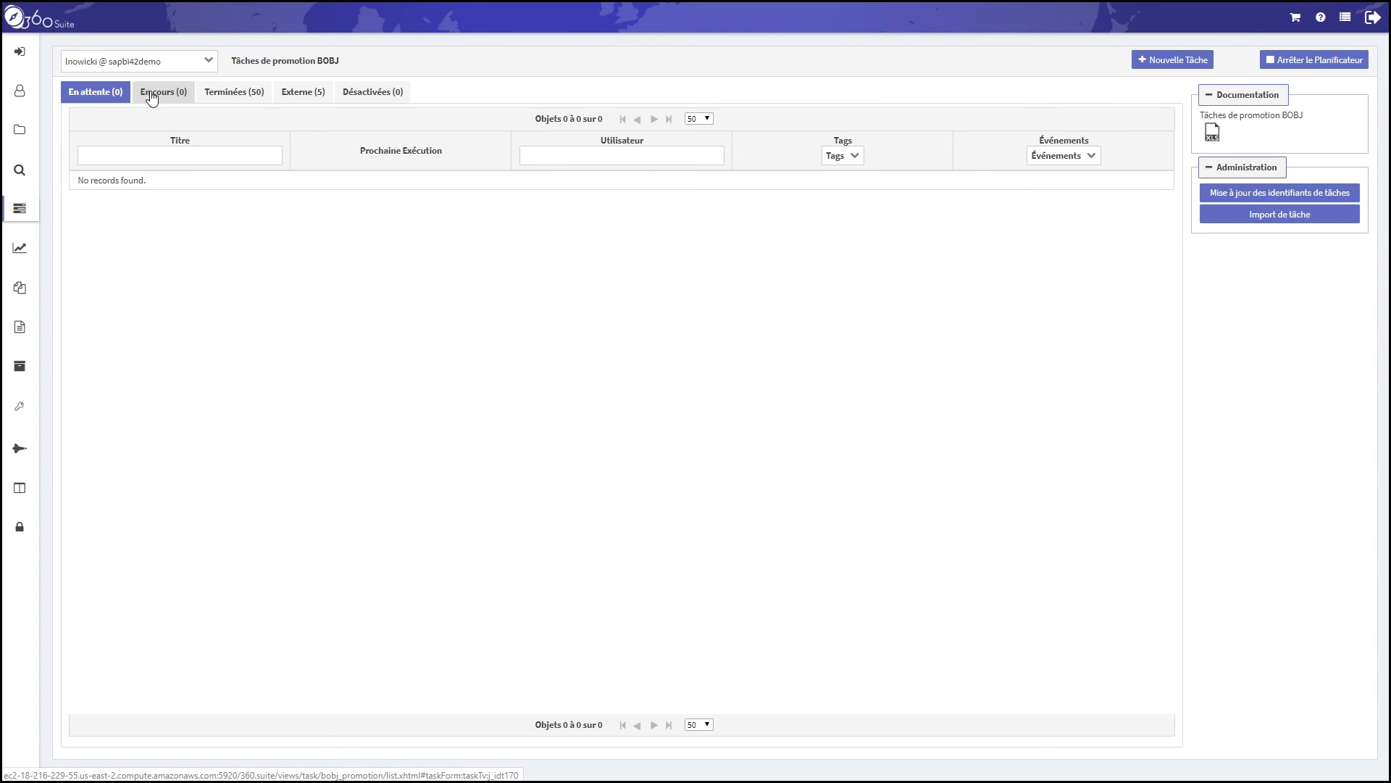
pyautogui.click(233, 93)
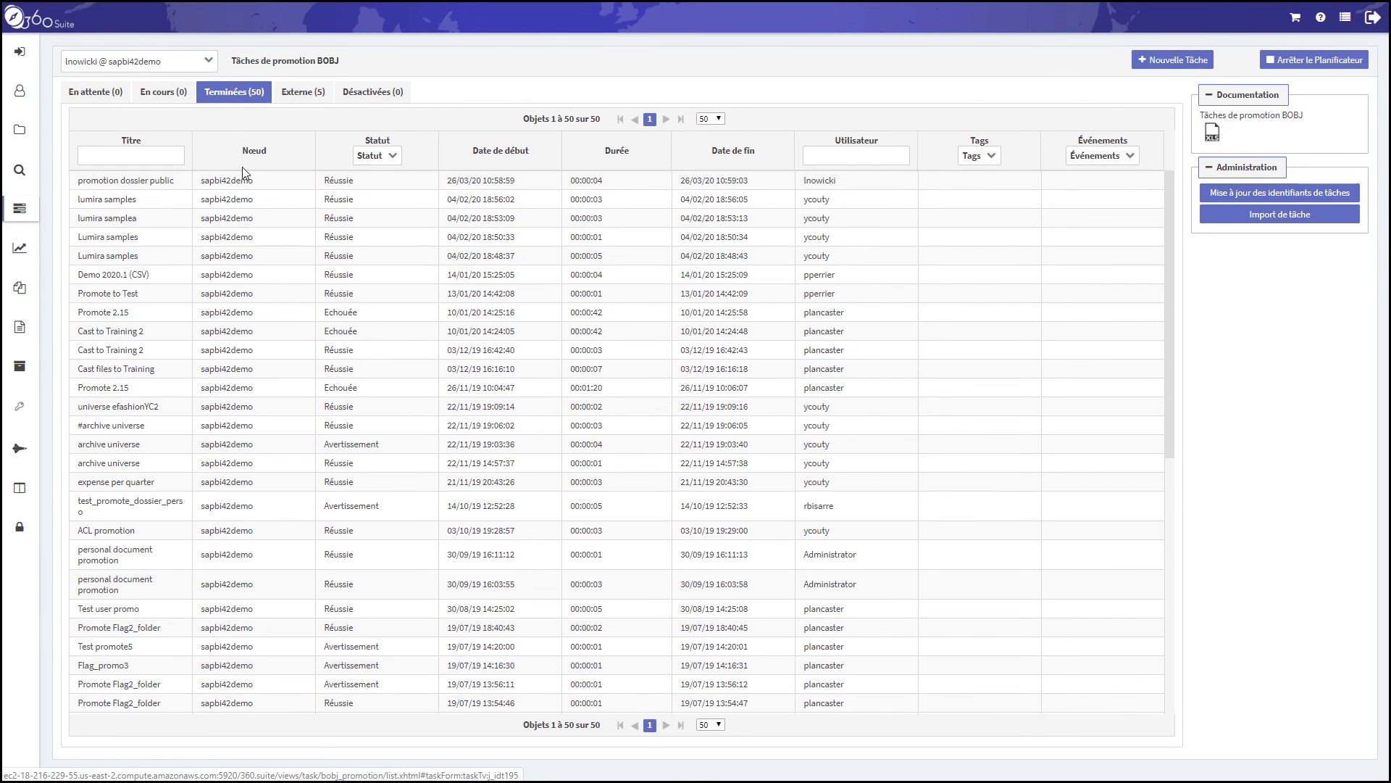
# Open the Journalisation log of the 'promotion dossier public' task
pyautogui.click(231, 181)
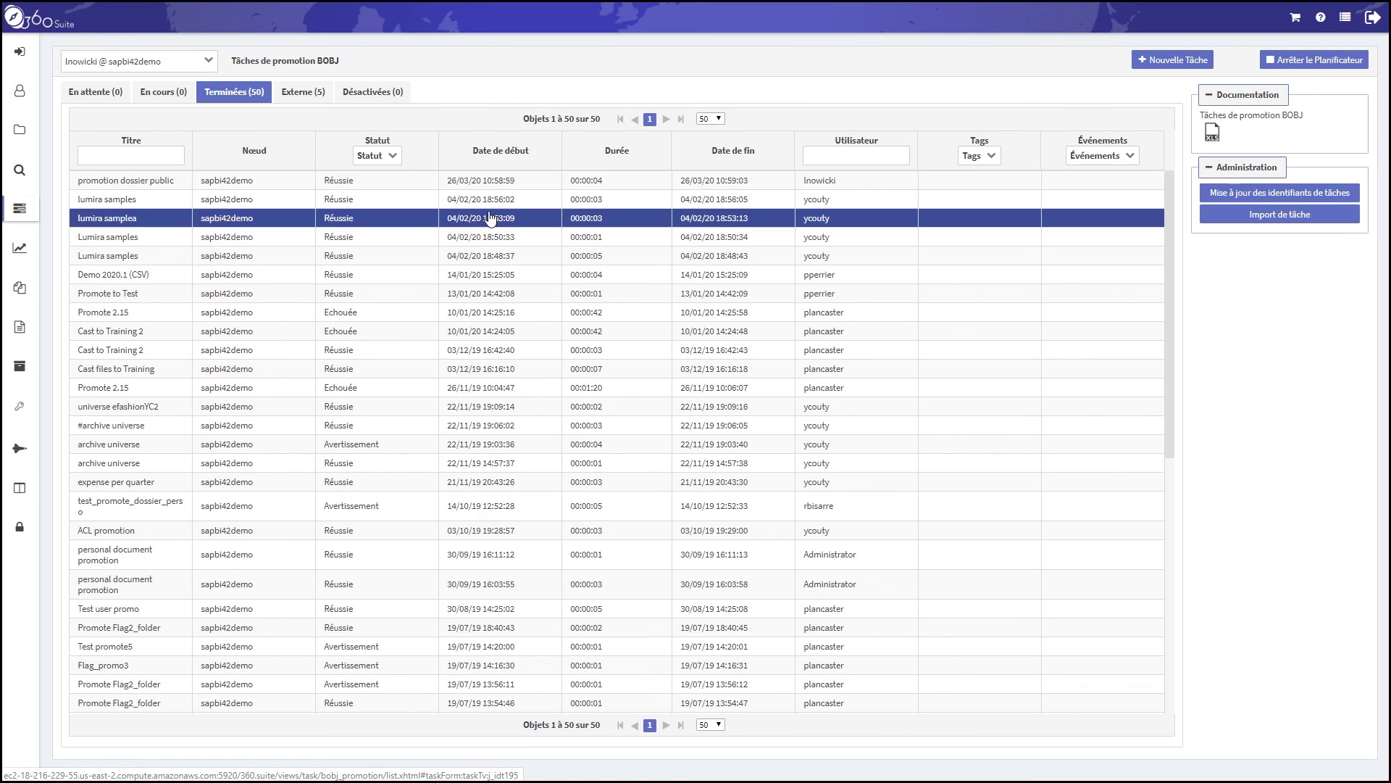
pyautogui.rightClick(592, 183)
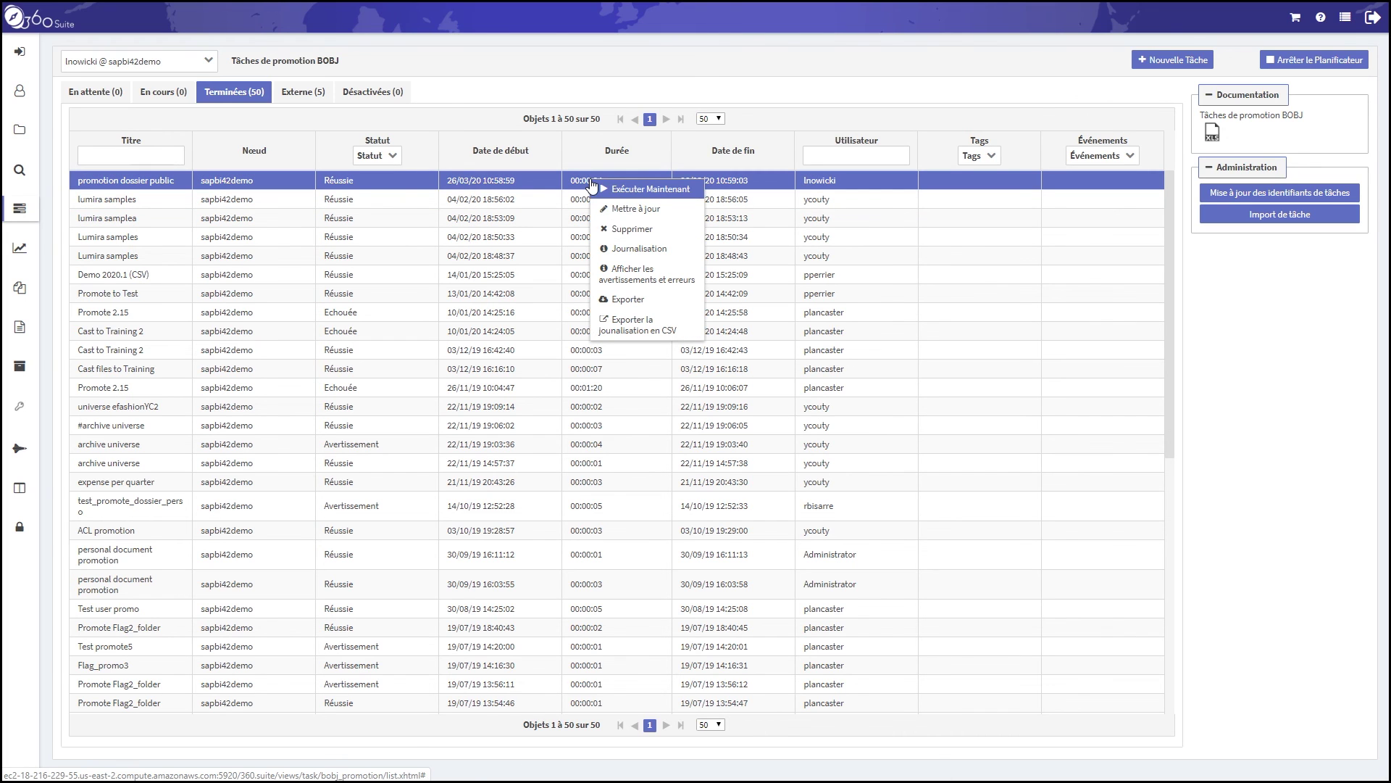
pyautogui.click(637, 255)
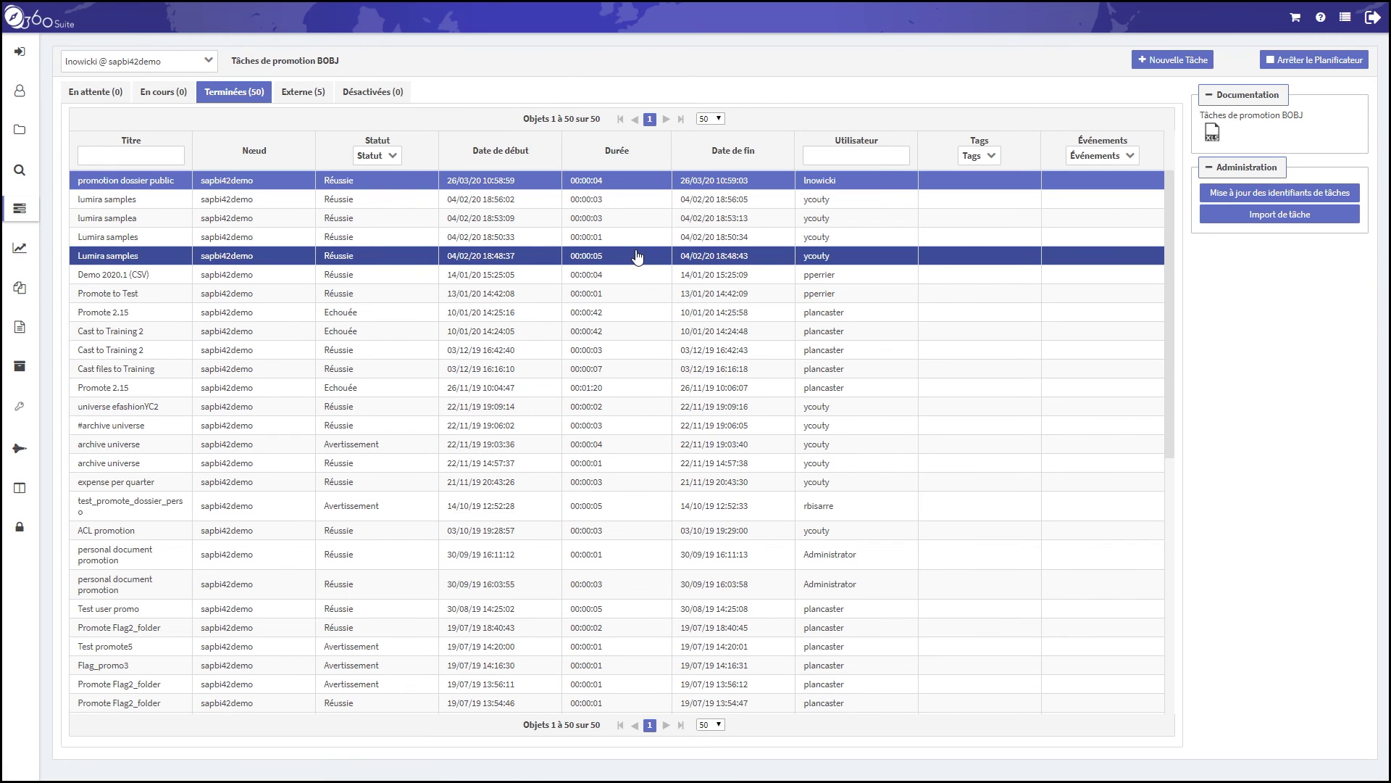